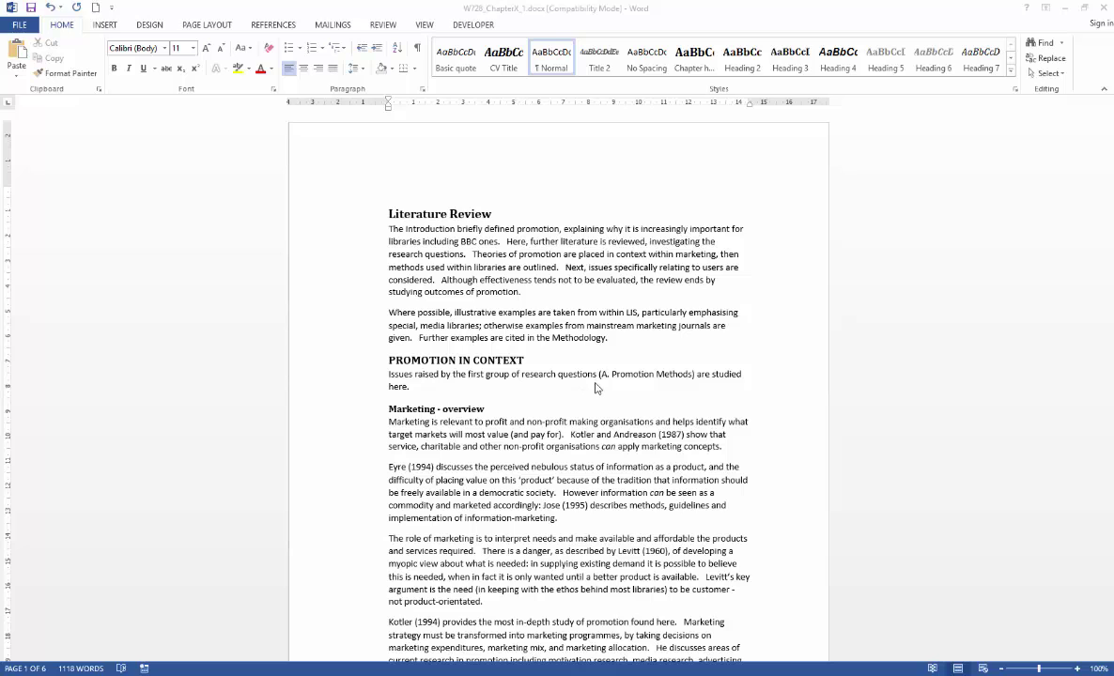
Step: Scroll down to the REFERENCE / ITEMS COVERED table on page 2 and click its header cell
{"action": "scroll", "coordinate": [595, 388], "scroll_direction": "down", "scroll_amount": 6}
{"action": "scroll", "coordinate": [595, 388], "scroll_direction": "down", "scroll_amount": 2}
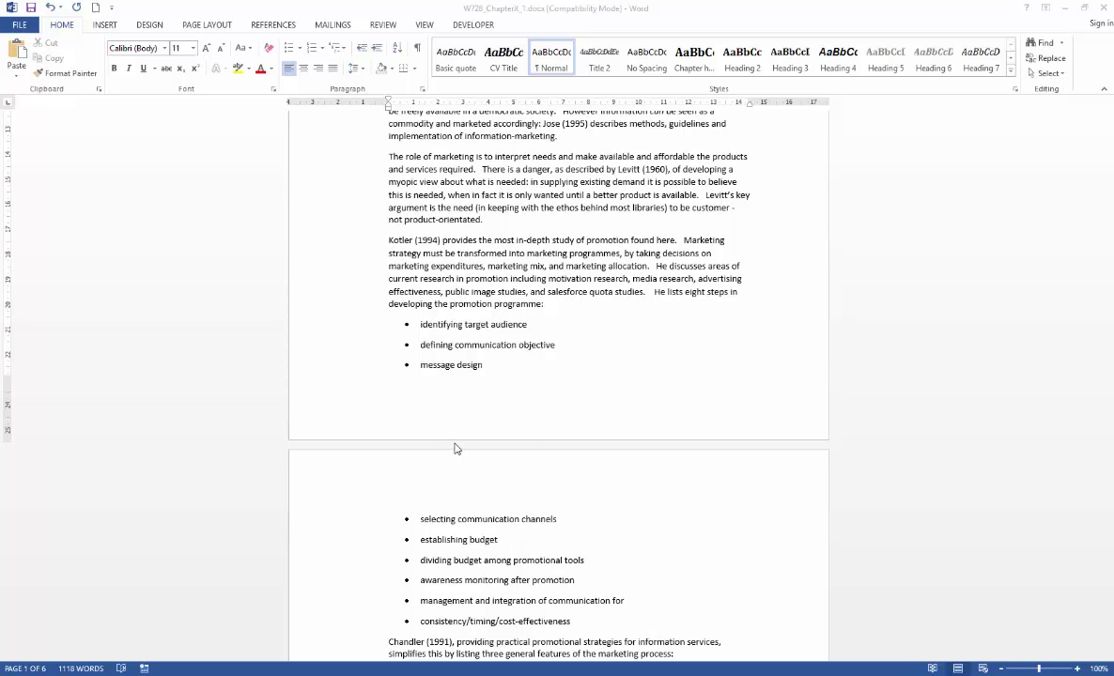
{"action": "scroll", "coordinate": [546, 437], "scroll_direction": "down", "scroll_amount": 4}
{"action": "scroll", "coordinate": [547, 437], "scroll_direction": "down", "scroll_amount": 8}
{"action": "scroll", "coordinate": [547, 438], "scroll_direction": "down", "scroll_amount": 4}
{"action": "scroll", "coordinate": [726, 425], "scroll_direction": "down", "scroll_amount": 2}
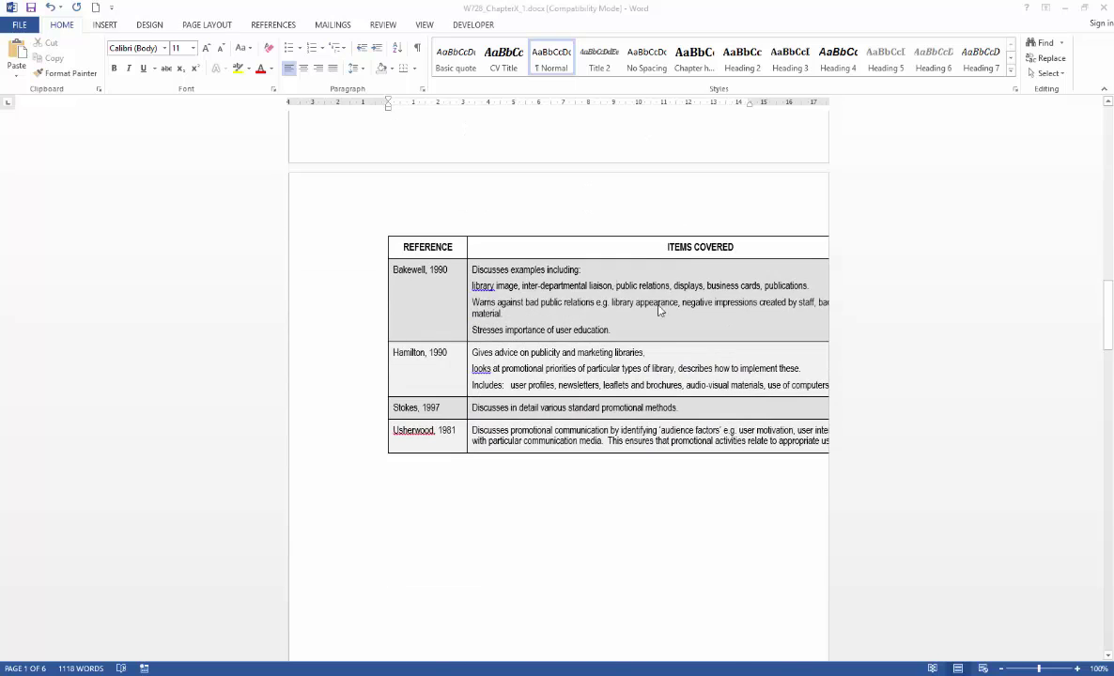
{"action": "left_click", "coordinate": [409, 244]}
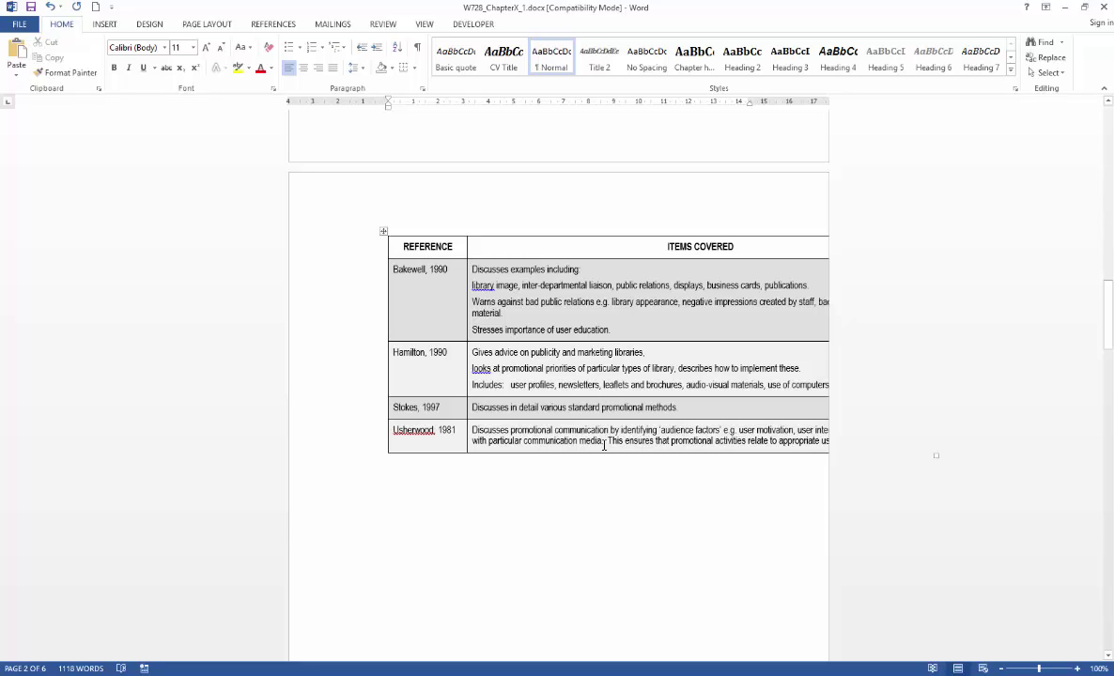
Step: Insert blank lines before 'Kotler' to push that paragraph down
{"action": "scroll", "coordinate": [604, 445], "scroll_direction": "up", "scroll_amount": 10}
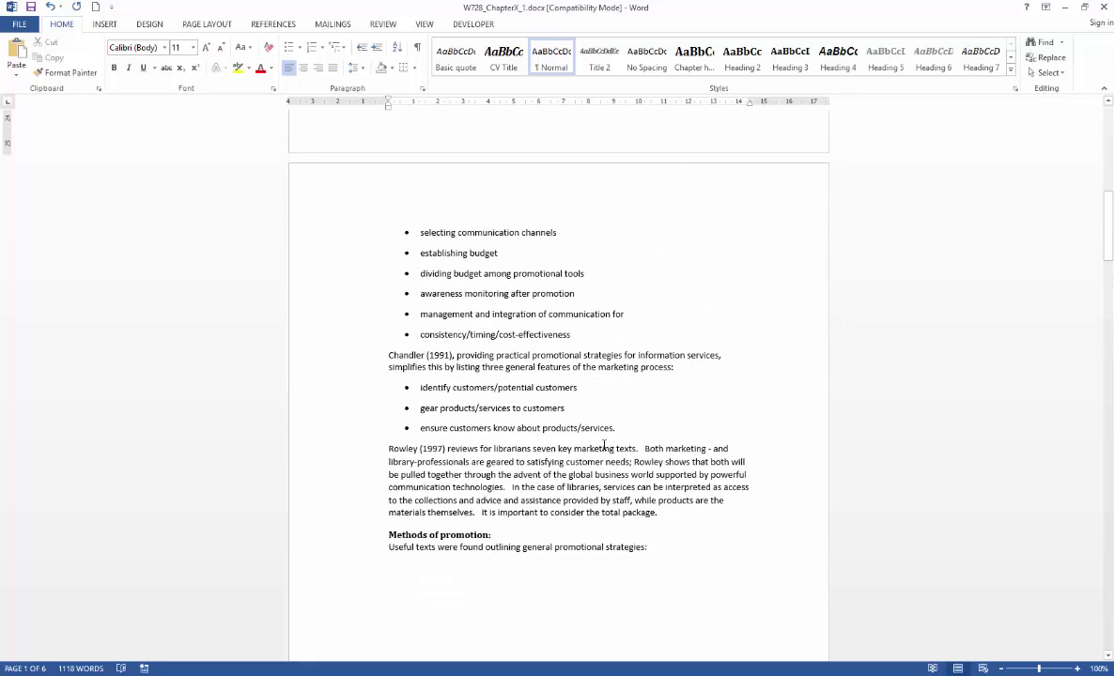
{"action": "scroll", "coordinate": [492, 424], "scroll_direction": "up", "scroll_amount": 5}
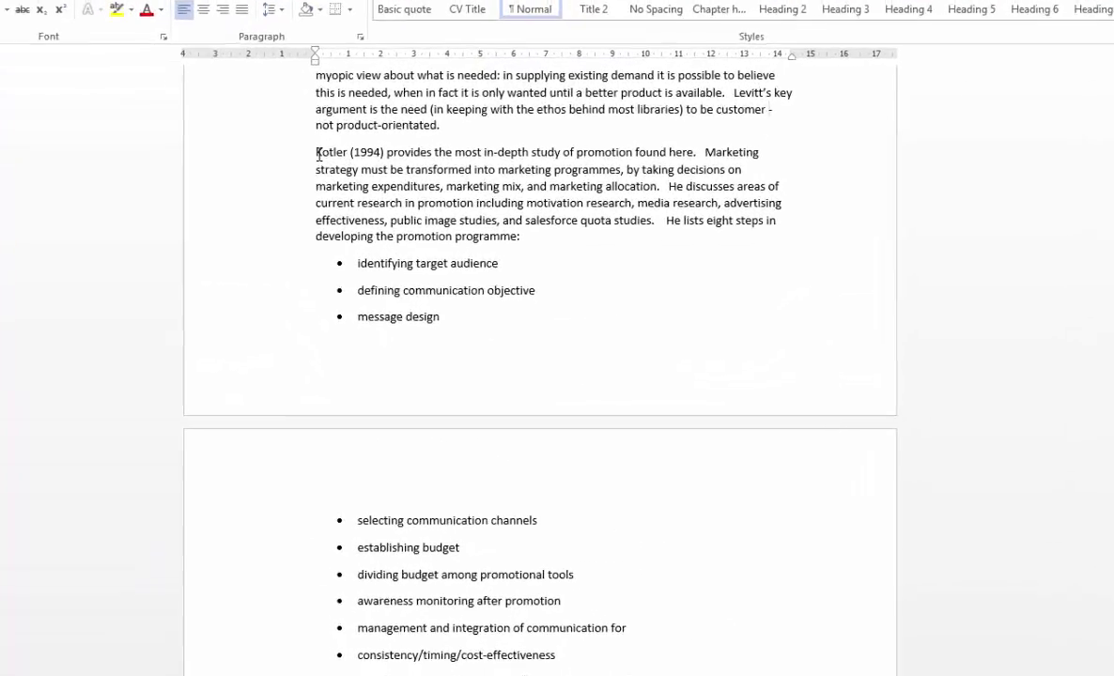
{"action": "left_click", "coordinate": [318, 153]}
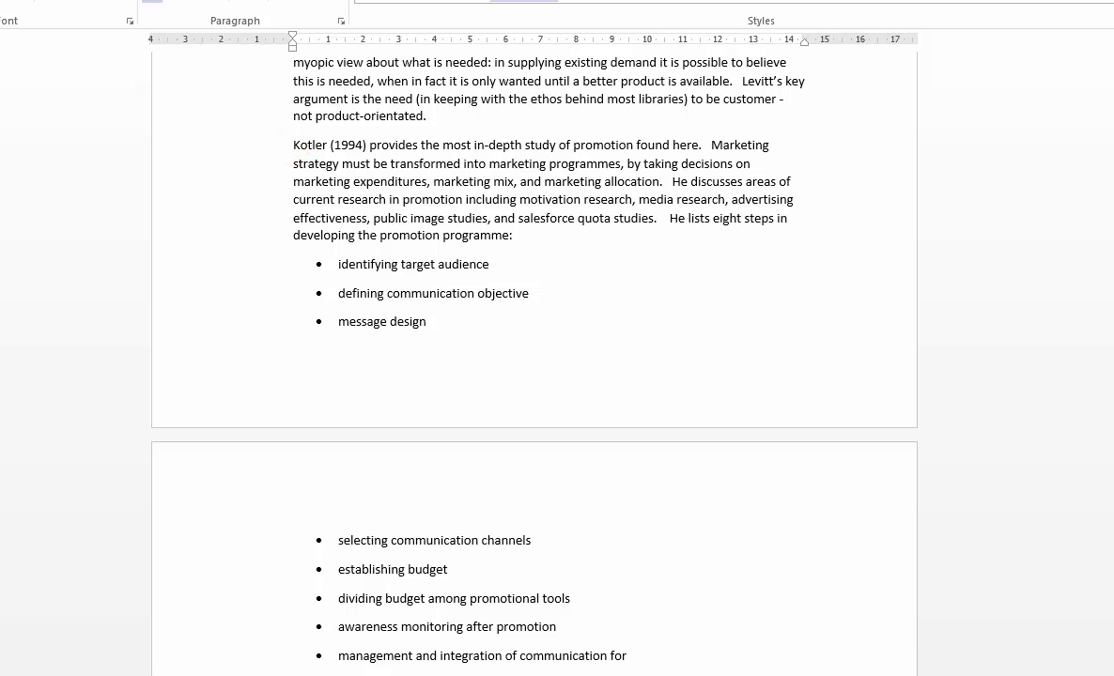
{"action": "key", "text": "Return"}
{"action": "key", "text": "Return"}
{"action": "key", "text": "Return"}
{"action": "key", "text": "Return"}
{"action": "key", "text": "Return"}
{"action": "key", "text": "Return"}
{"action": "key", "text": "Return"}
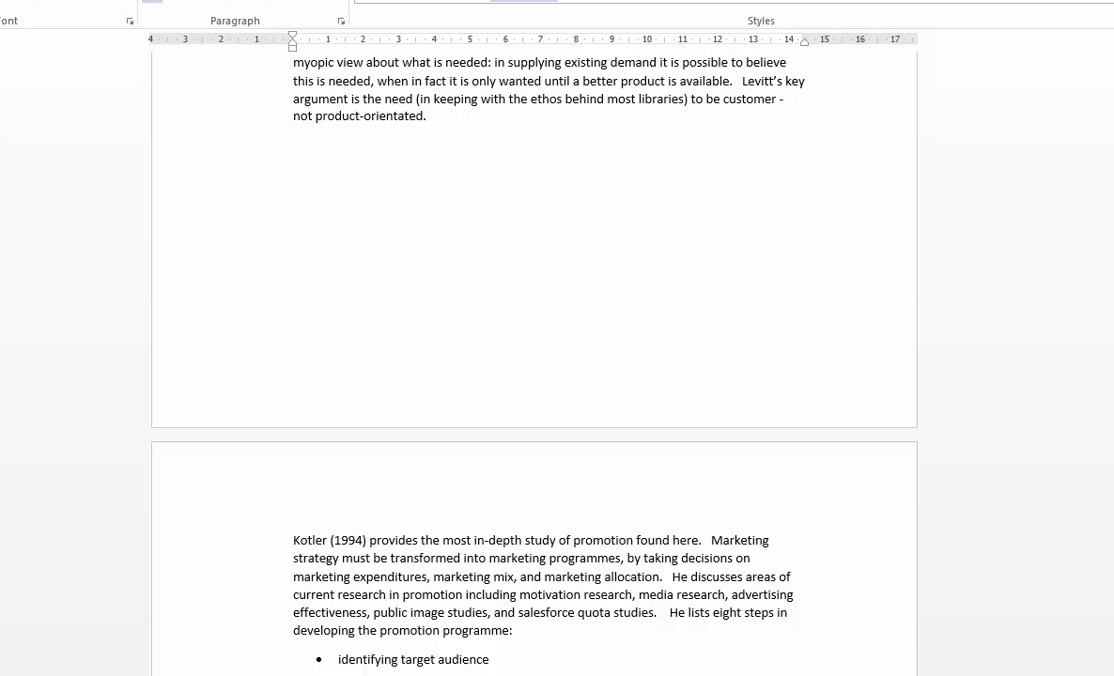
Step: Delete the 'Where possible…Methodology.' paragraph under Literature Review
{"action": "scroll", "coordinate": [534, 339], "scroll_direction": "up", "scroll_amount": 10}
{"action": "left_click", "coordinate": [387, 309]}
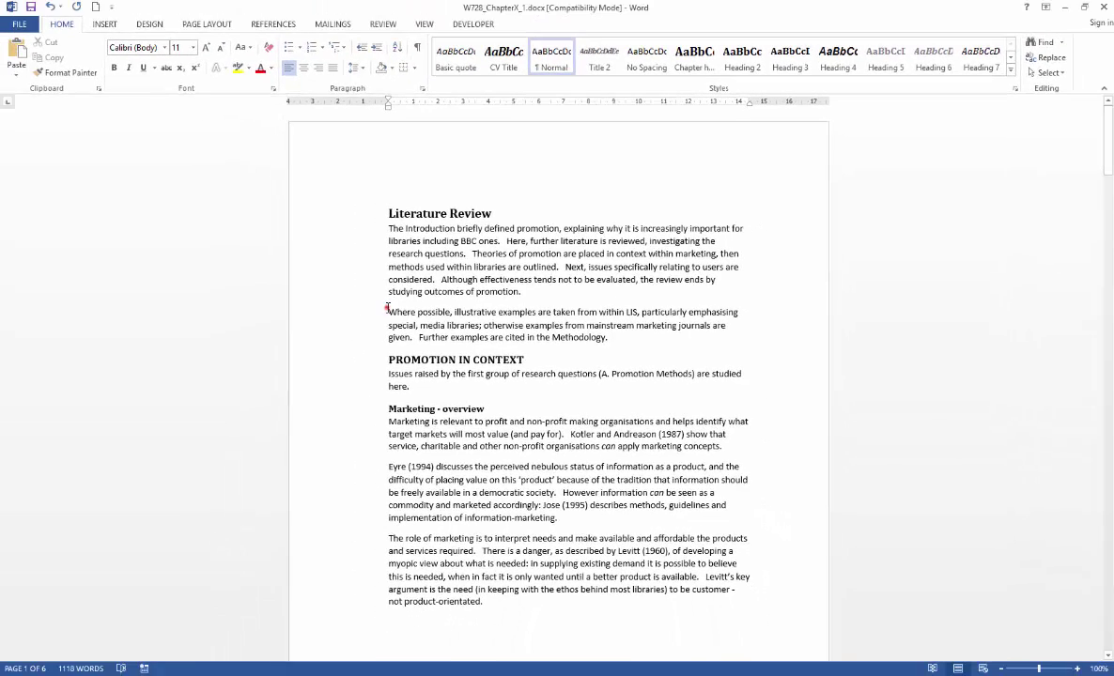
{"action": "left_click_drag", "start_coordinate": [387, 311], "coordinate": [617, 339]}
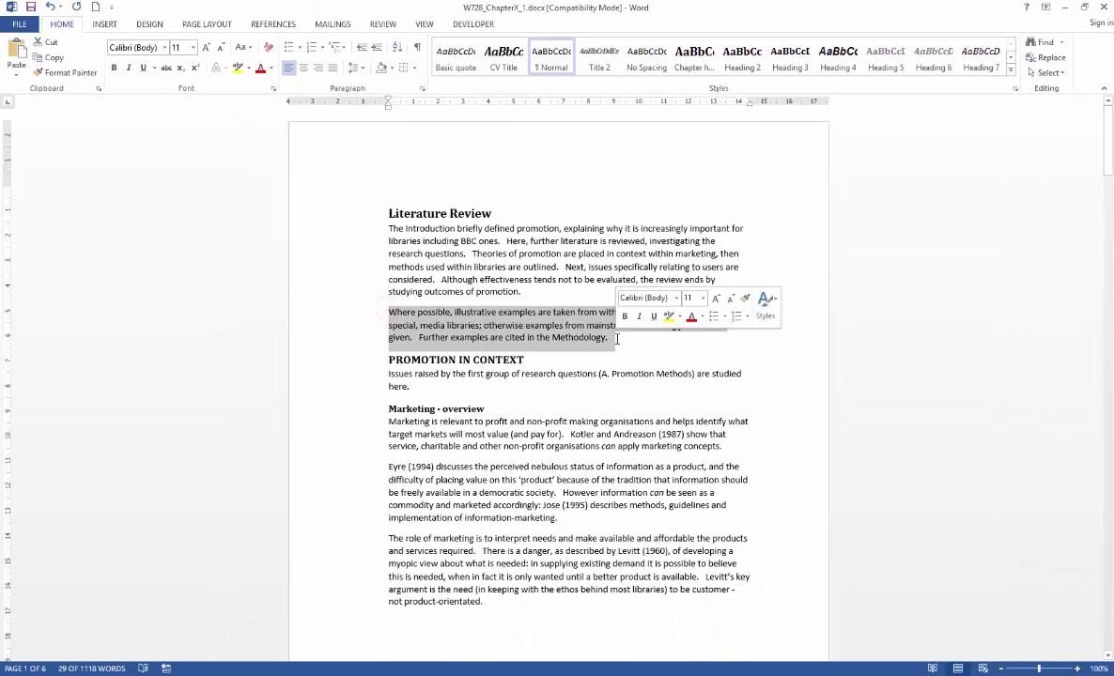
{"action": "key", "text": "Delete"}
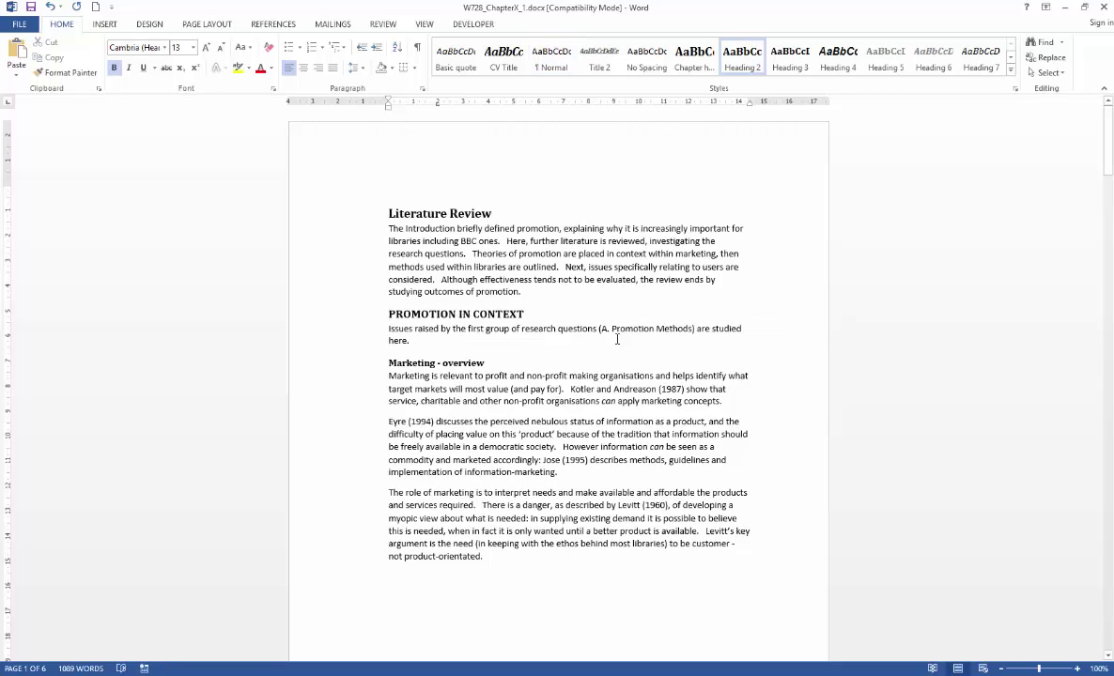
{"action": "scroll", "coordinate": [618, 339], "scroll_direction": "down", "scroll_amount": 5}
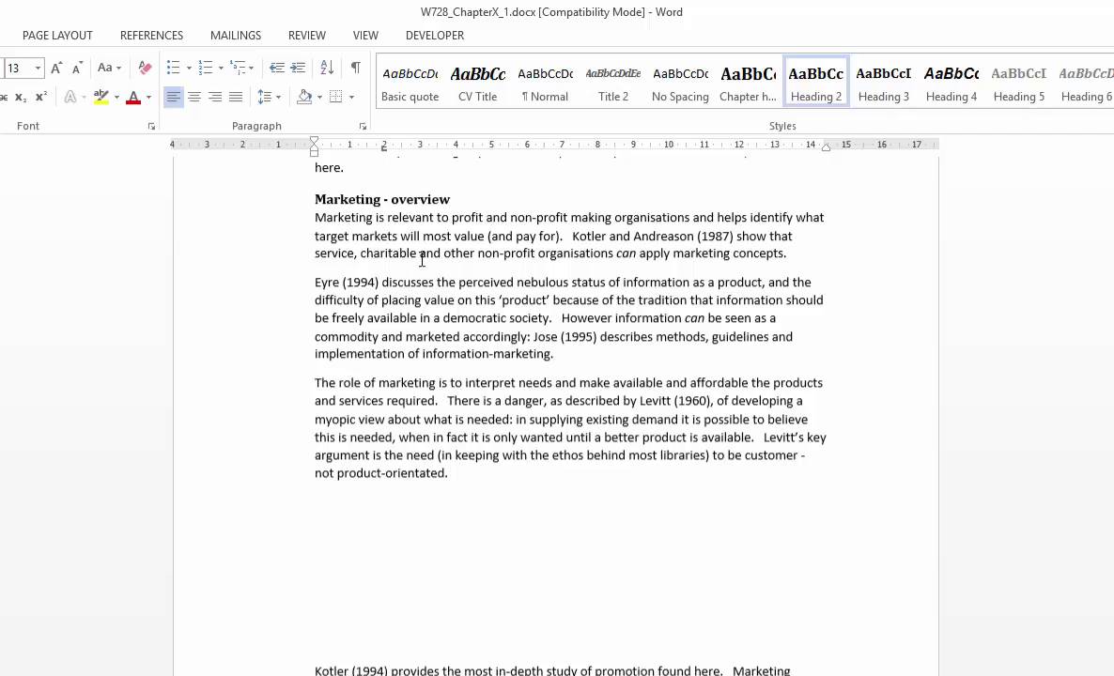
Step: Turn on Show/Hide ¶ and delete the extra blank paragraphs above the Kotler (1994) paragraph
{"action": "left_click", "coordinate": [356, 68]}
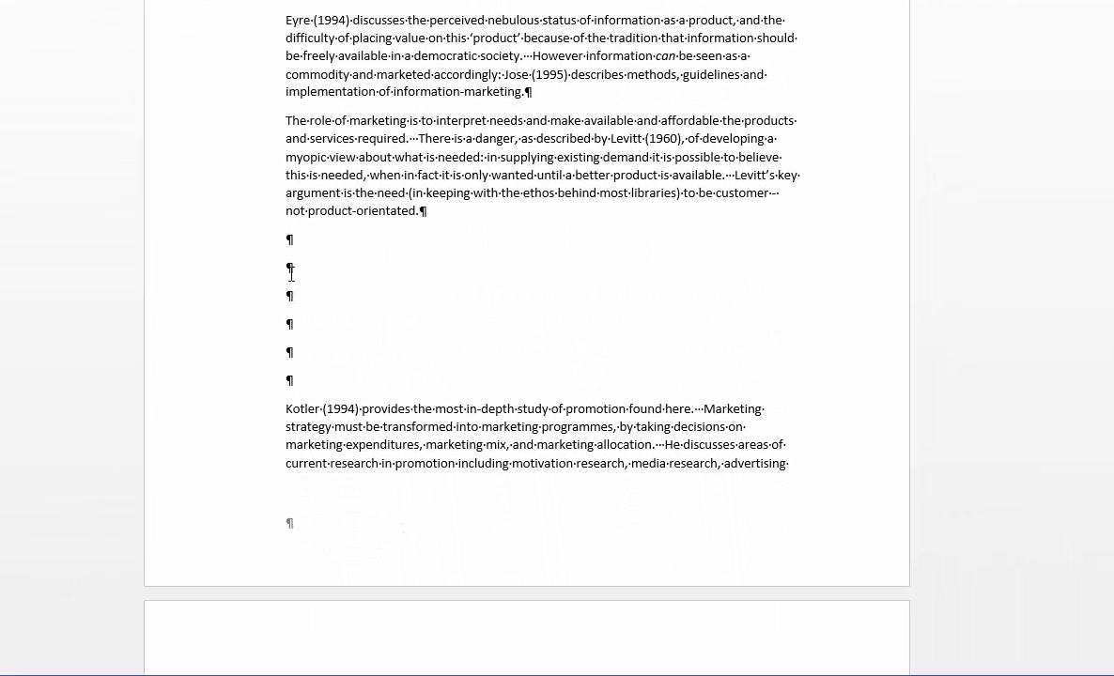
{"action": "left_click", "coordinate": [287, 381]}
{"action": "key", "text": "BackSpace"}
{"action": "key", "text": "BackSpace"}
{"action": "key", "text": "BackSpace"}
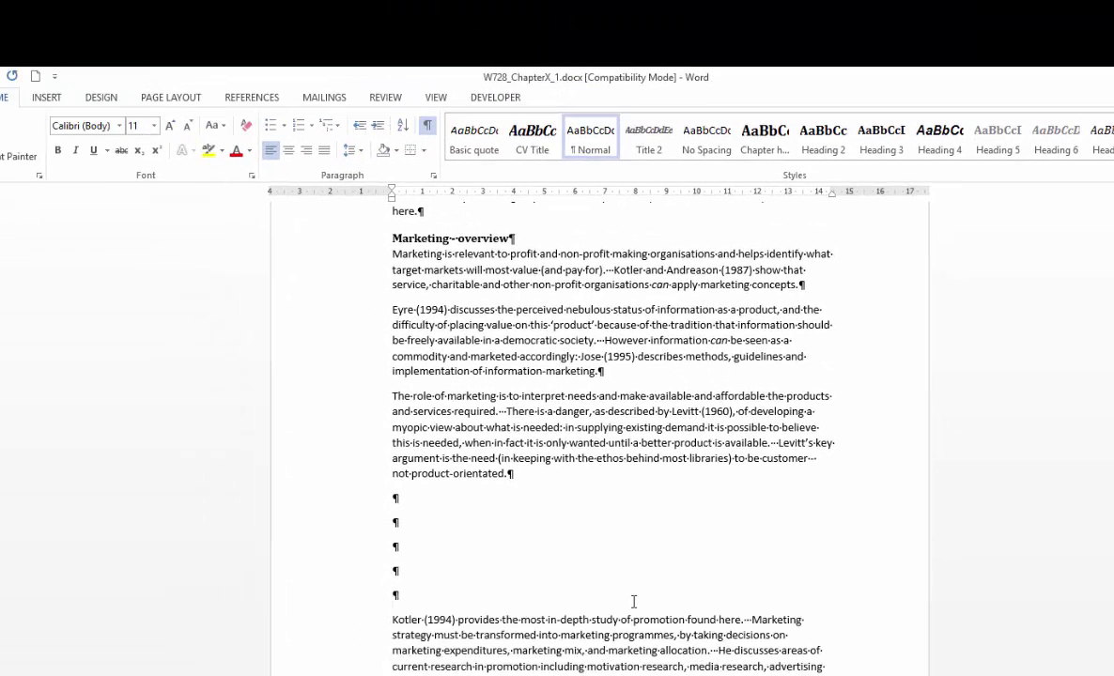
{"action": "key", "text": "BackSpace"}
{"action": "key", "text": "BackSpace"}
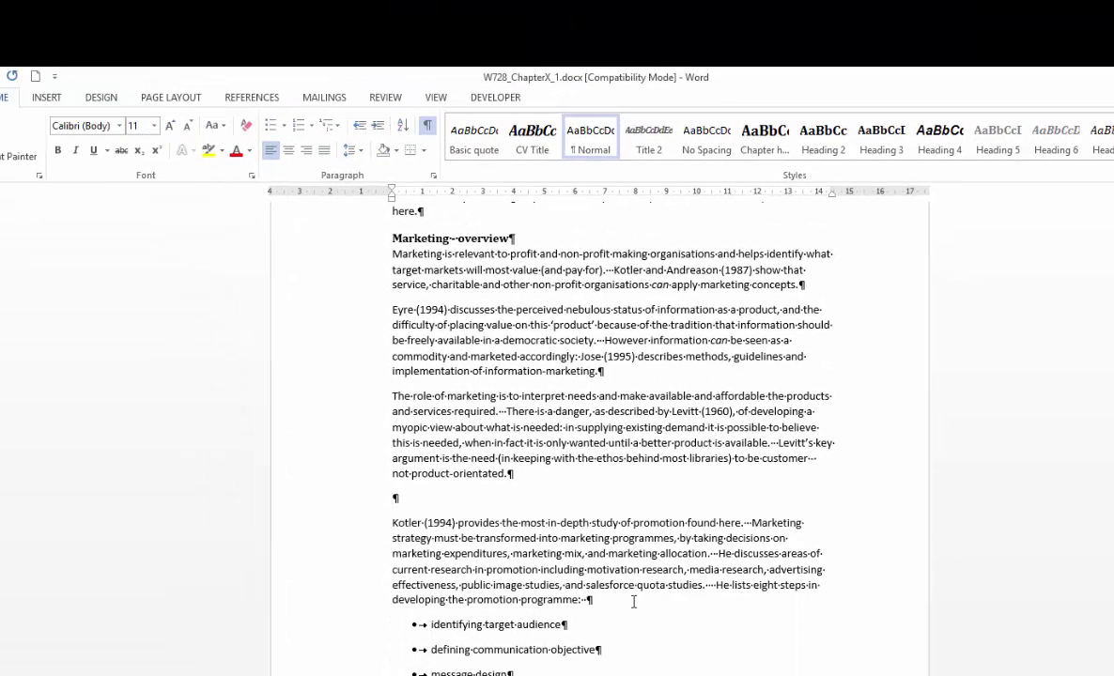
{"action": "key", "text": "BackSpace"}
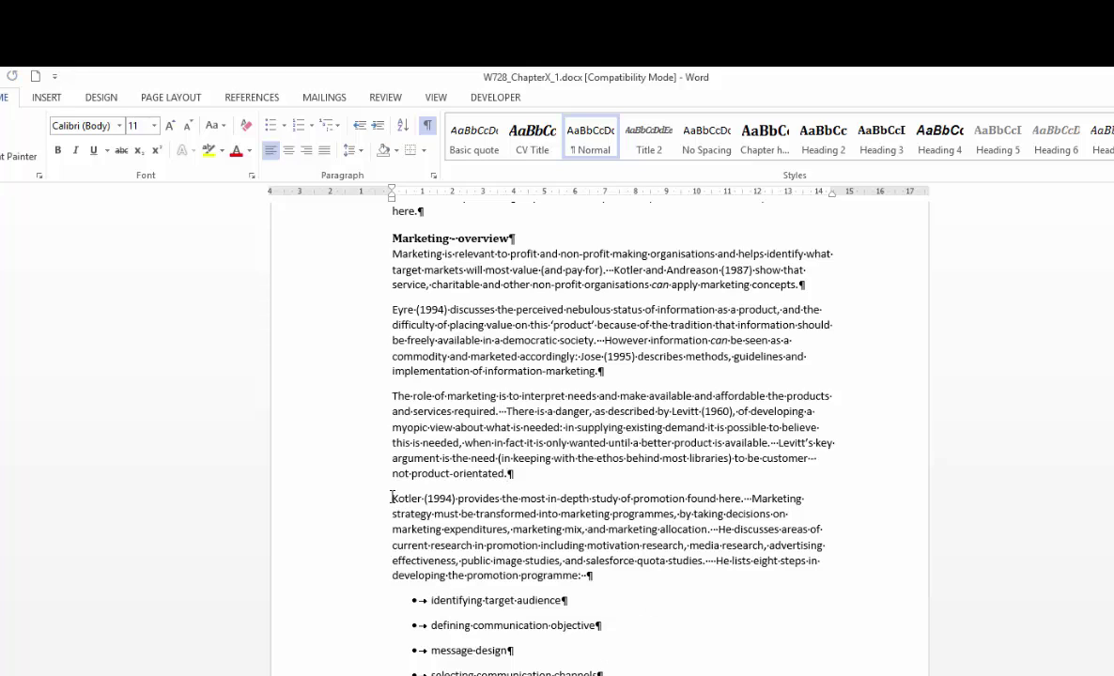
Step: Insert a page break before the Kotler paragraph and delete 'The role of marketing…' paragraph
{"action": "left_click", "coordinate": [392, 496]}
{"action": "left_click", "coordinate": [179, 96]}
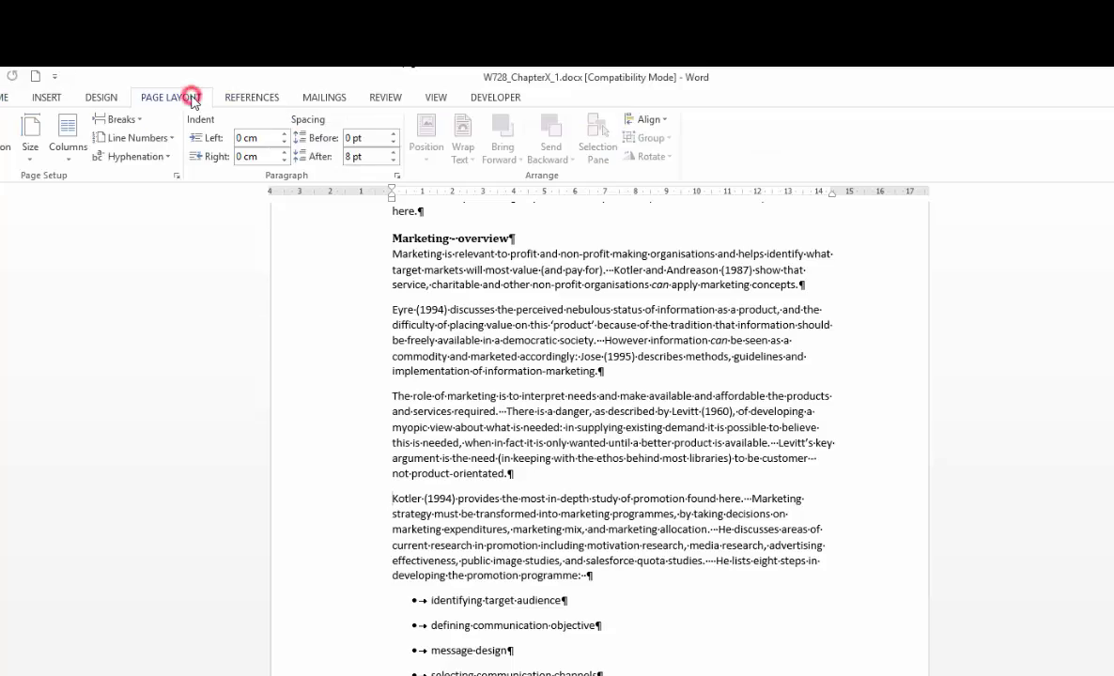
{"action": "left_click", "coordinate": [141, 118]}
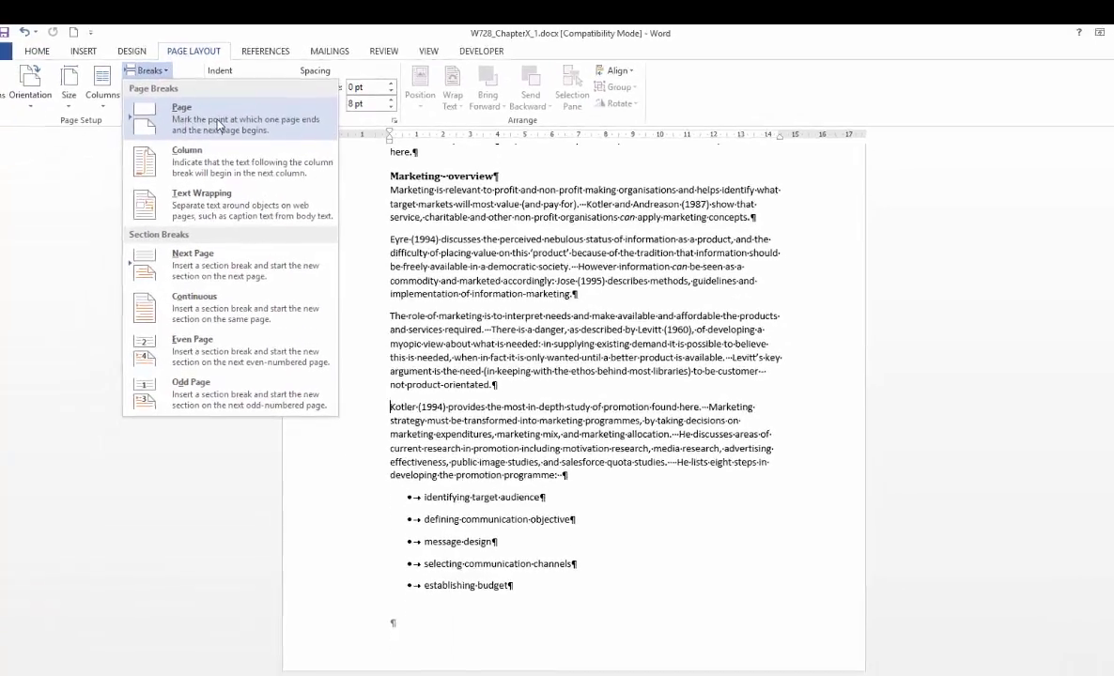
{"action": "left_click", "coordinate": [179, 156]}
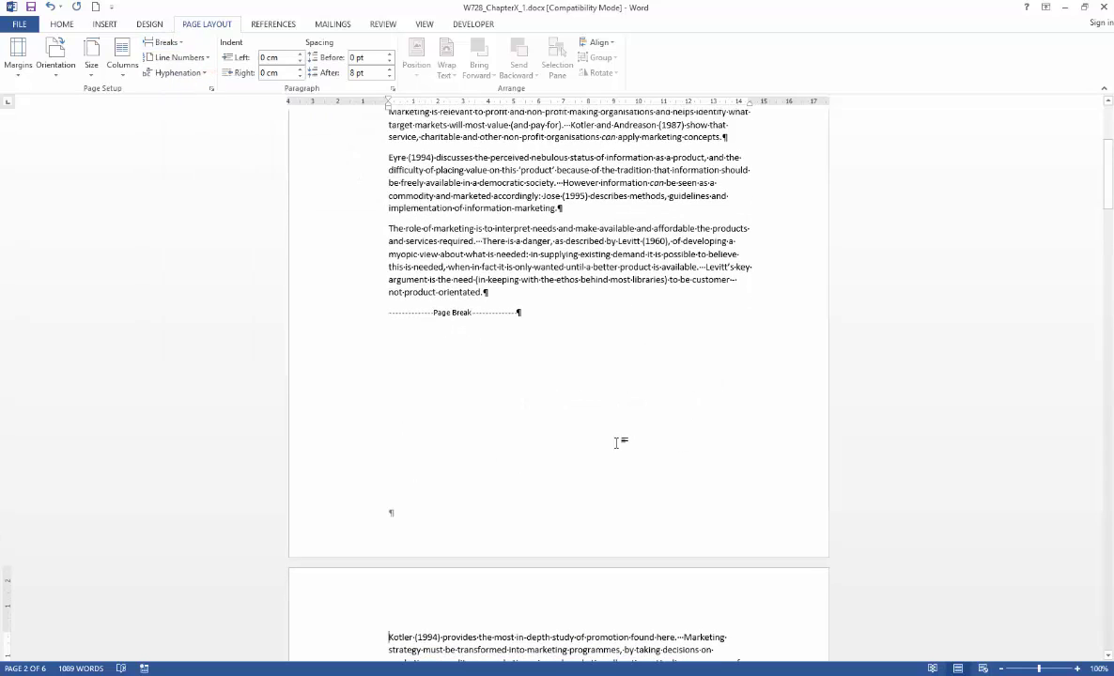
{"action": "key", "text": "ctrl+z"}
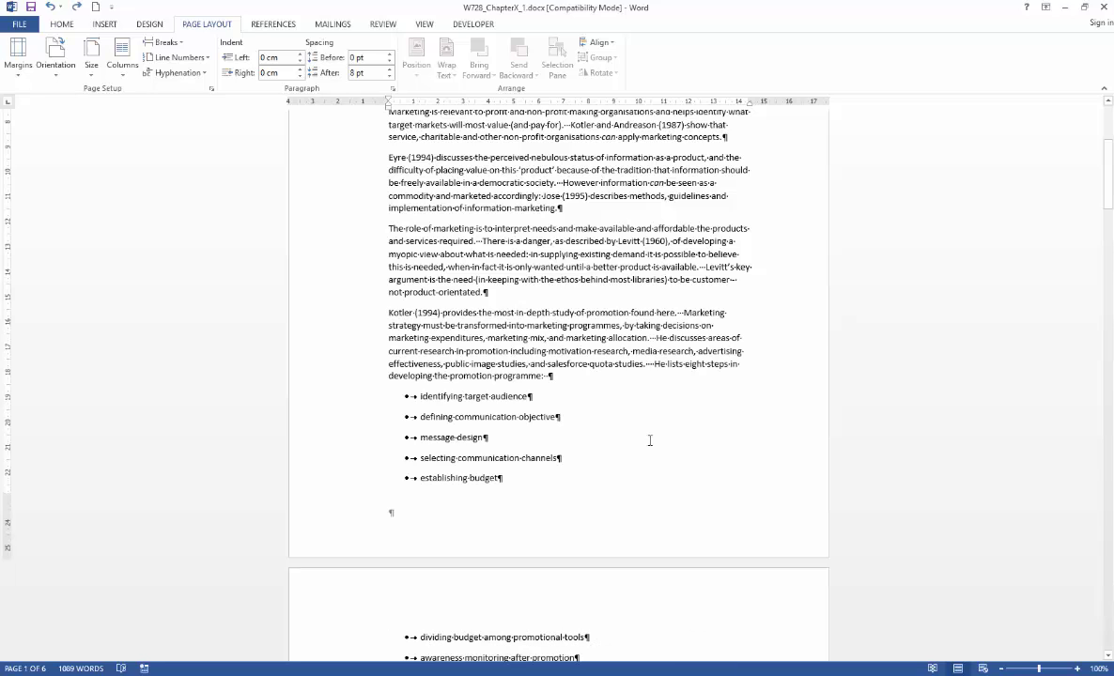
{"action": "key", "text": "ctrl+Return"}
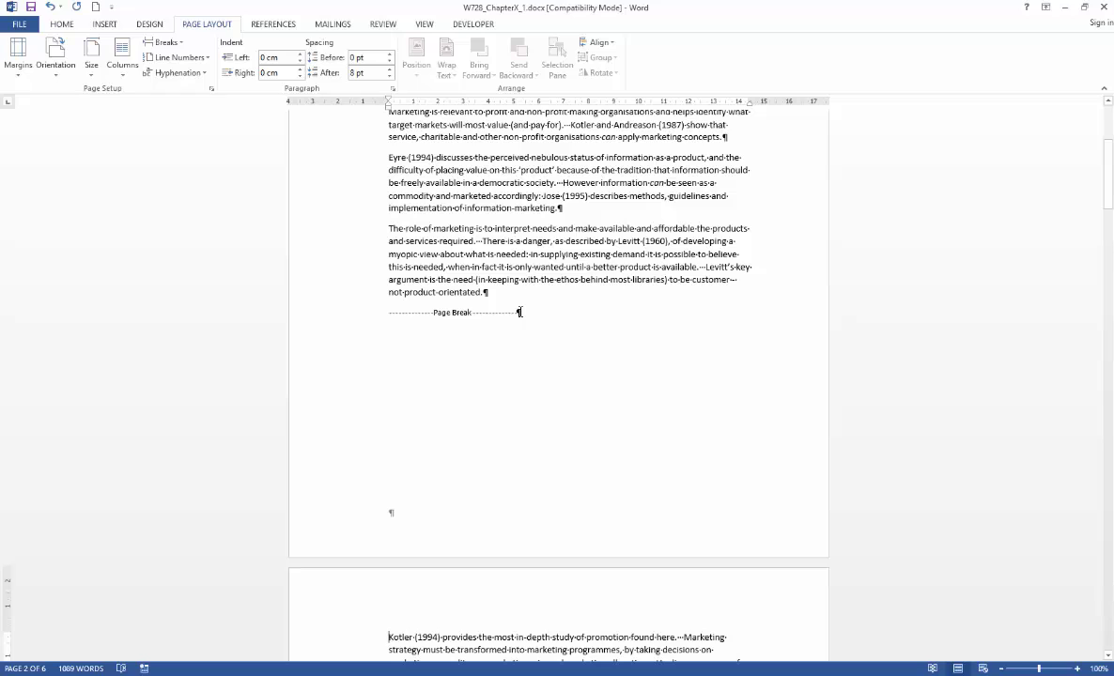
{"action": "left_click_drag", "start_coordinate": [389, 228], "coordinate": [520, 292]}
{"action": "key", "text": "Delete"}
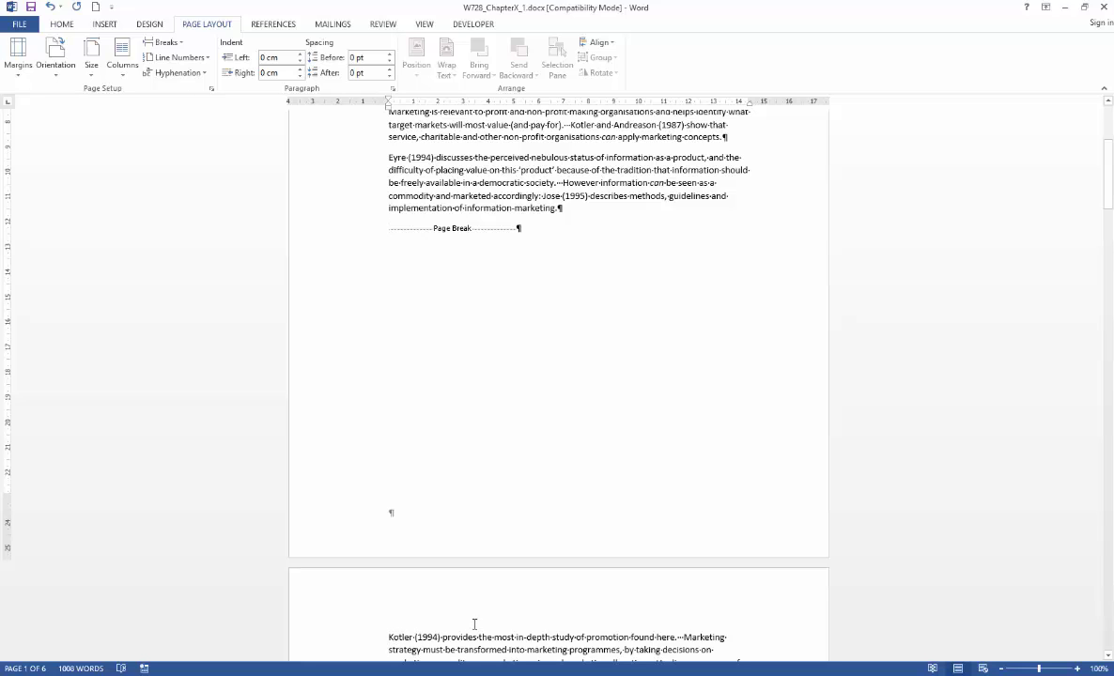
{"action": "scroll", "coordinate": [666, 304], "scroll_direction": "down", "scroll_amount": 15}
{"action": "scroll", "coordinate": [692, 313], "scroll_direction": "down", "scroll_amount": 2}
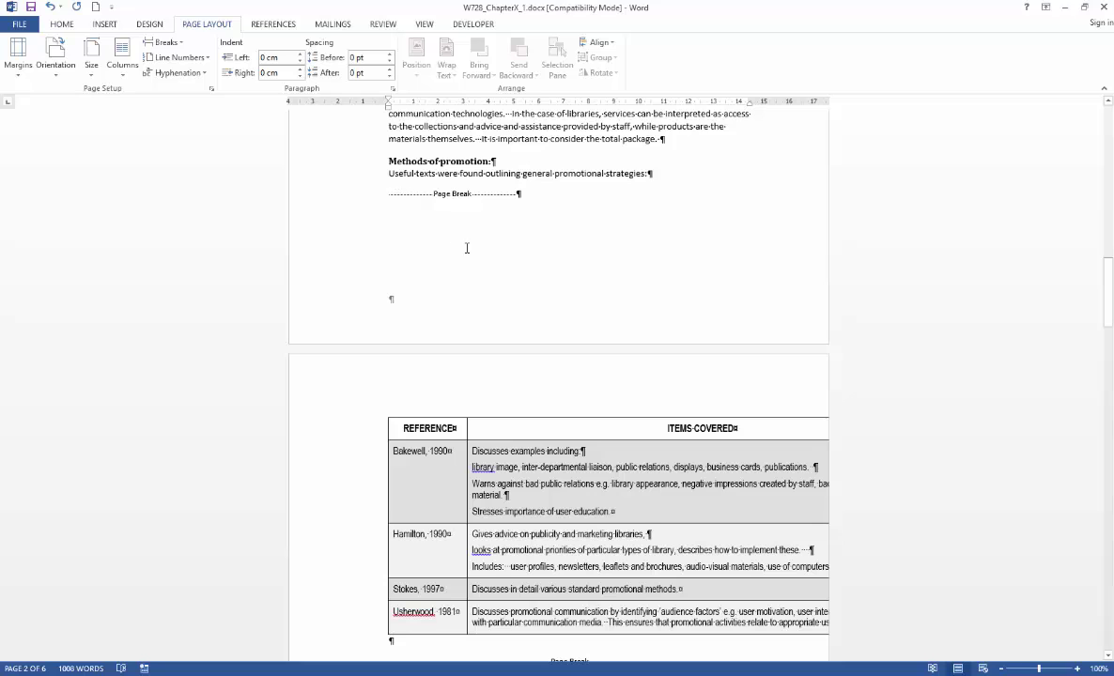
{"action": "scroll", "coordinate": [479, 260], "scroll_direction": "down", "scroll_amount": 6}
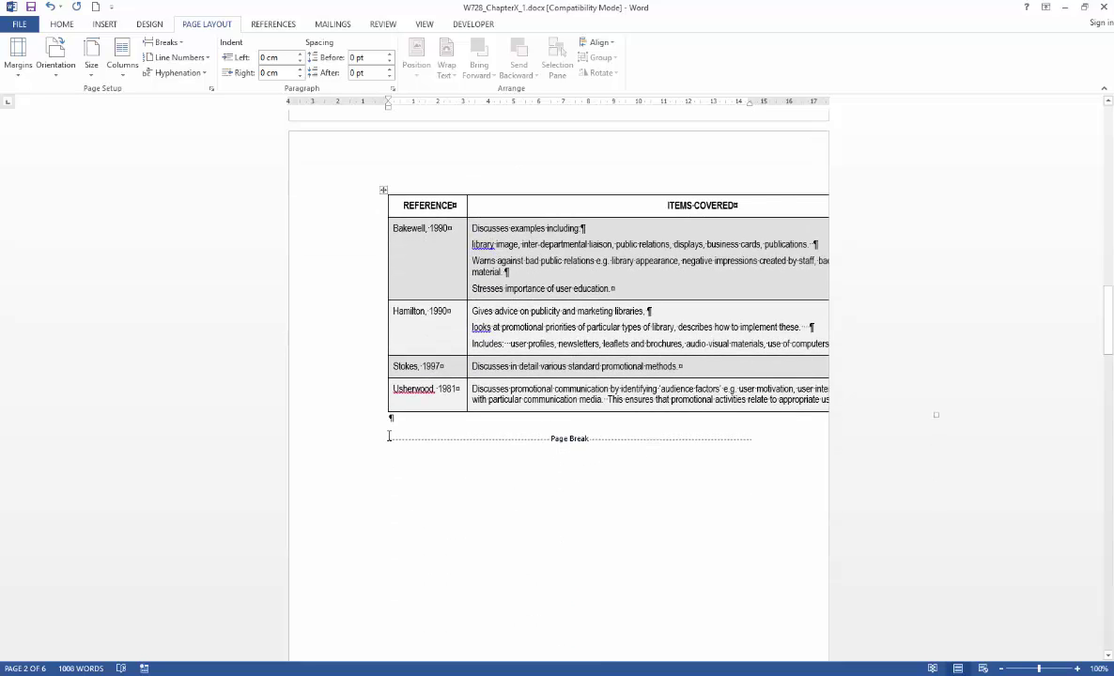
{"action": "scroll", "coordinate": [427, 441], "scroll_direction": "up", "scroll_amount": 2}
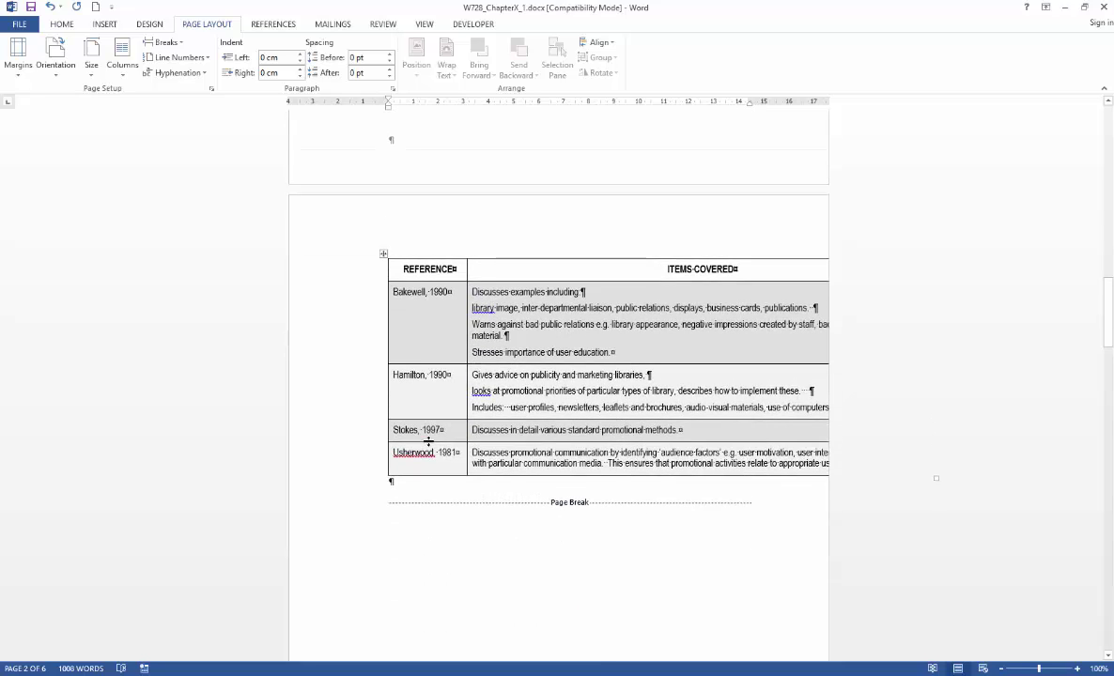
{"action": "scroll", "coordinate": [427, 440], "scroll_direction": "up", "scroll_amount": 1}
{"action": "left_click", "coordinate": [422, 526]}
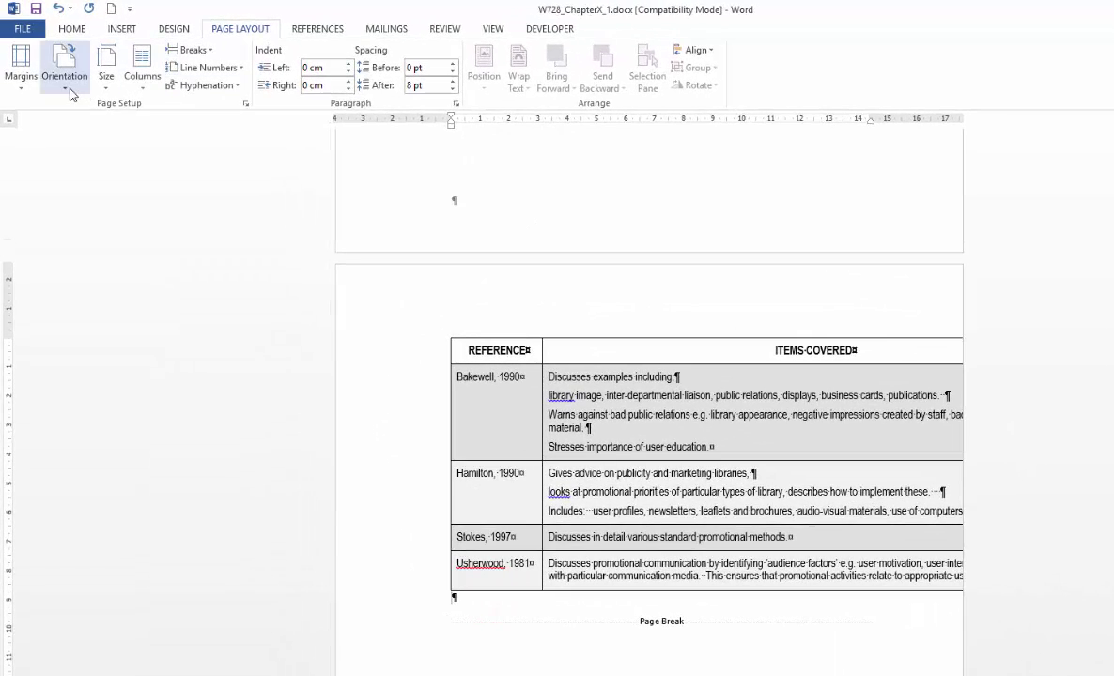
{"action": "left_click", "coordinate": [68, 89]}
{"action": "left_click", "coordinate": [89, 143]}
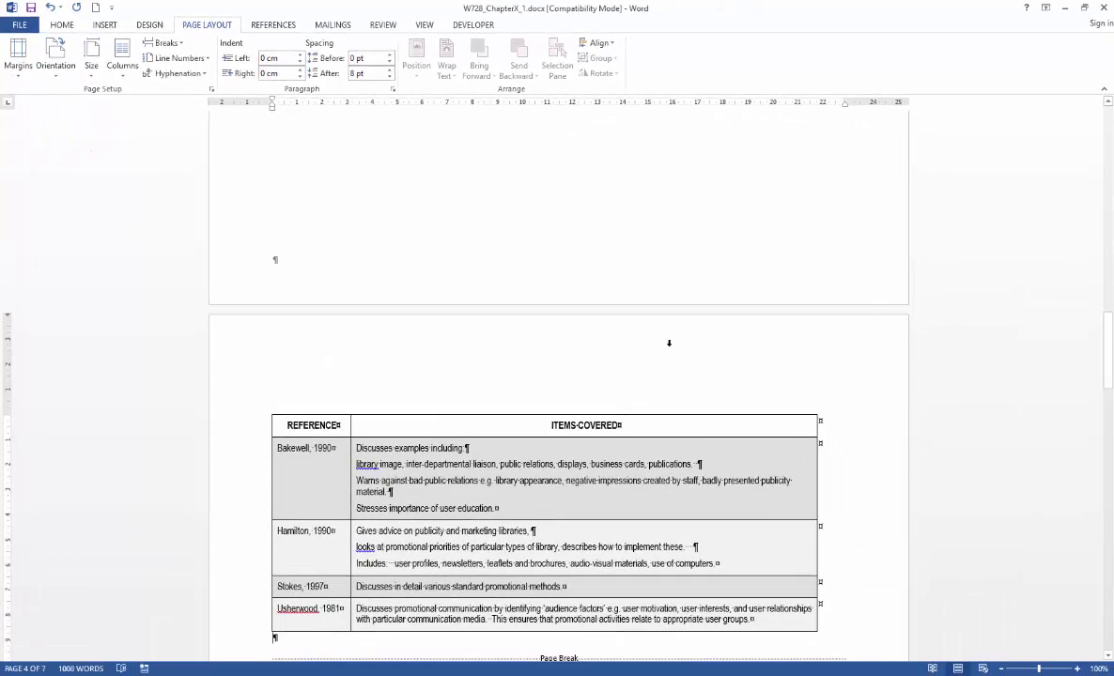
{"action": "scroll", "coordinate": [671, 343], "scroll_direction": "up", "scroll_amount": 4}
{"action": "scroll", "coordinate": [681, 348], "scroll_direction": "down", "scroll_amount": 4}
{"action": "scroll", "coordinate": [683, 356], "scroll_direction": "down", "scroll_amount": 2}
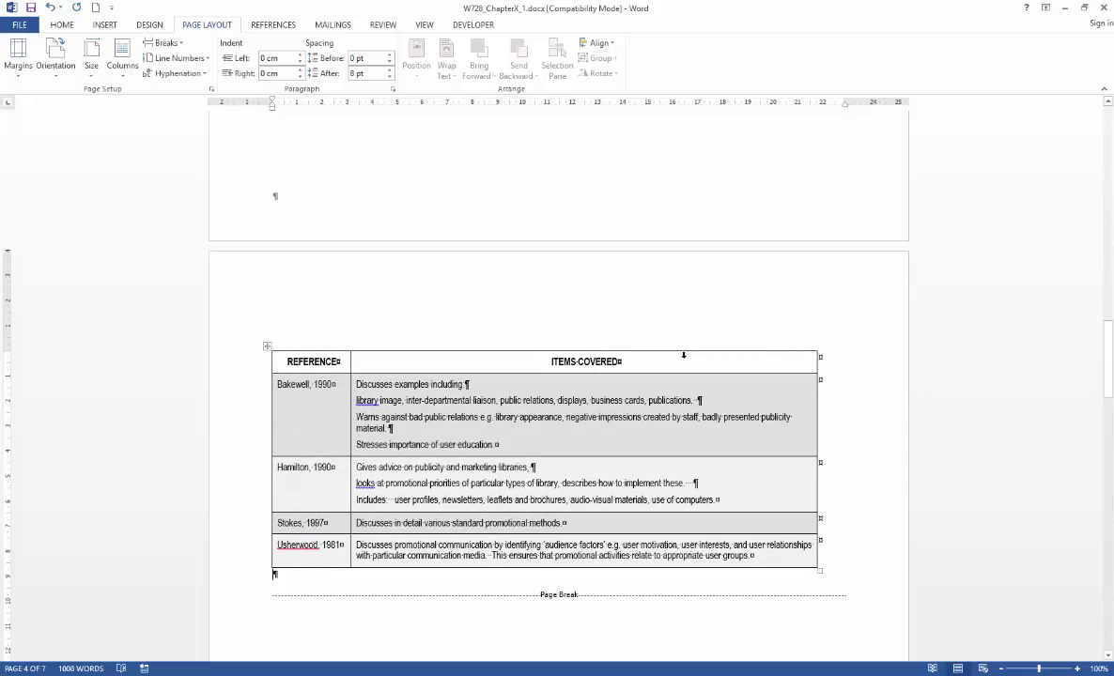
{"action": "scroll", "coordinate": [683, 355], "scroll_direction": "up", "scroll_amount": 15}
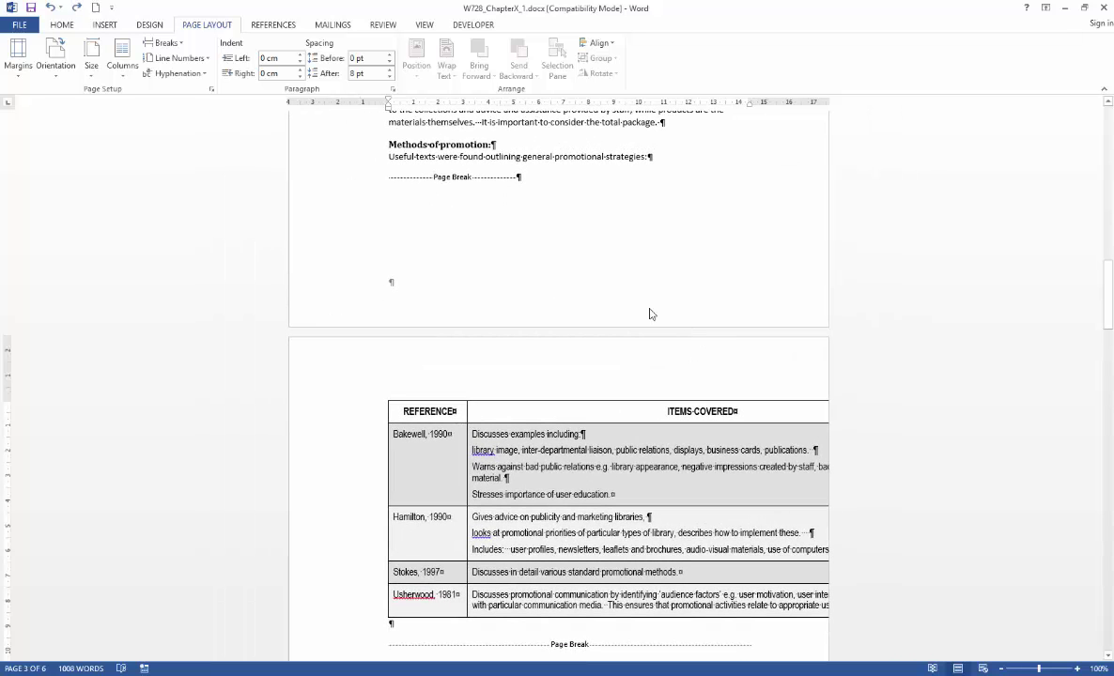
Step: Delete the page breaks above and below the REFERENCE table
{"action": "left_click", "coordinate": [356, 181]}
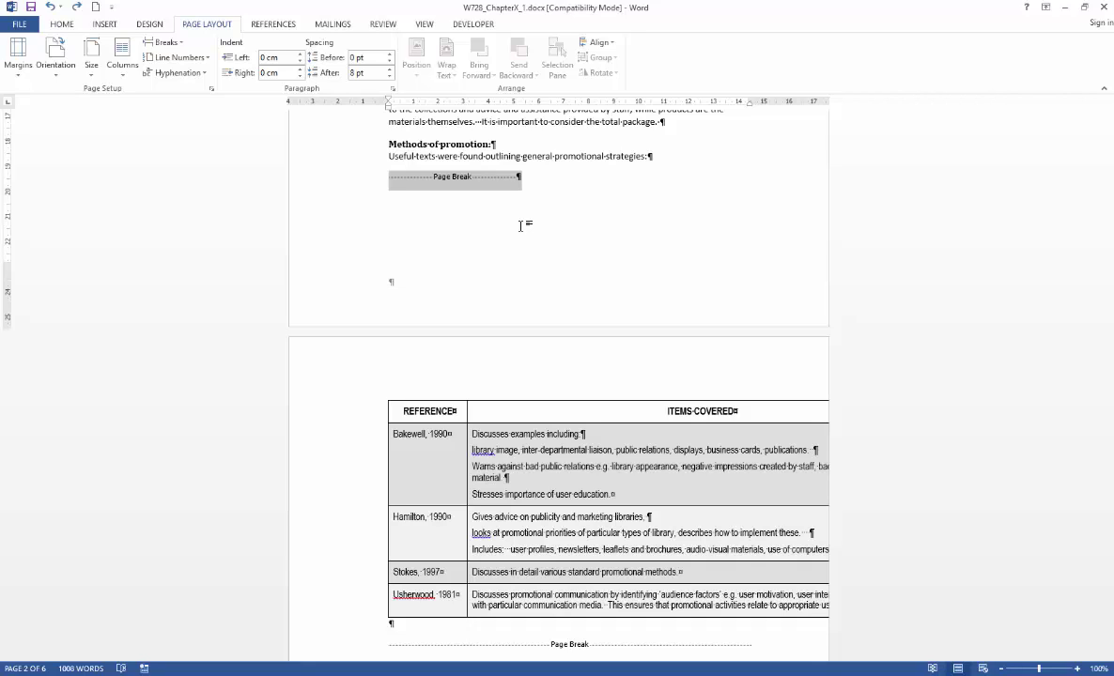
{"action": "key", "text": "Delete"}
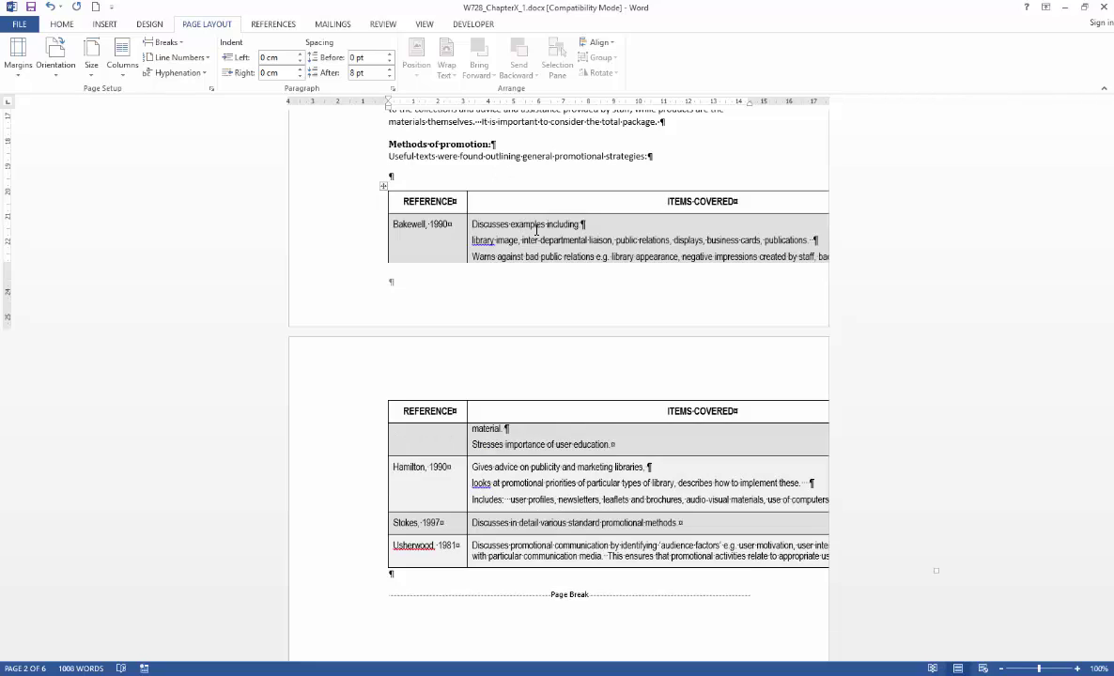
{"action": "left_click", "coordinate": [385, 595]}
{"action": "key", "text": "Delete"}
Step: Insert a Next Page section break just above the table, on its own line
{"action": "left_click", "coordinate": [390, 174]}
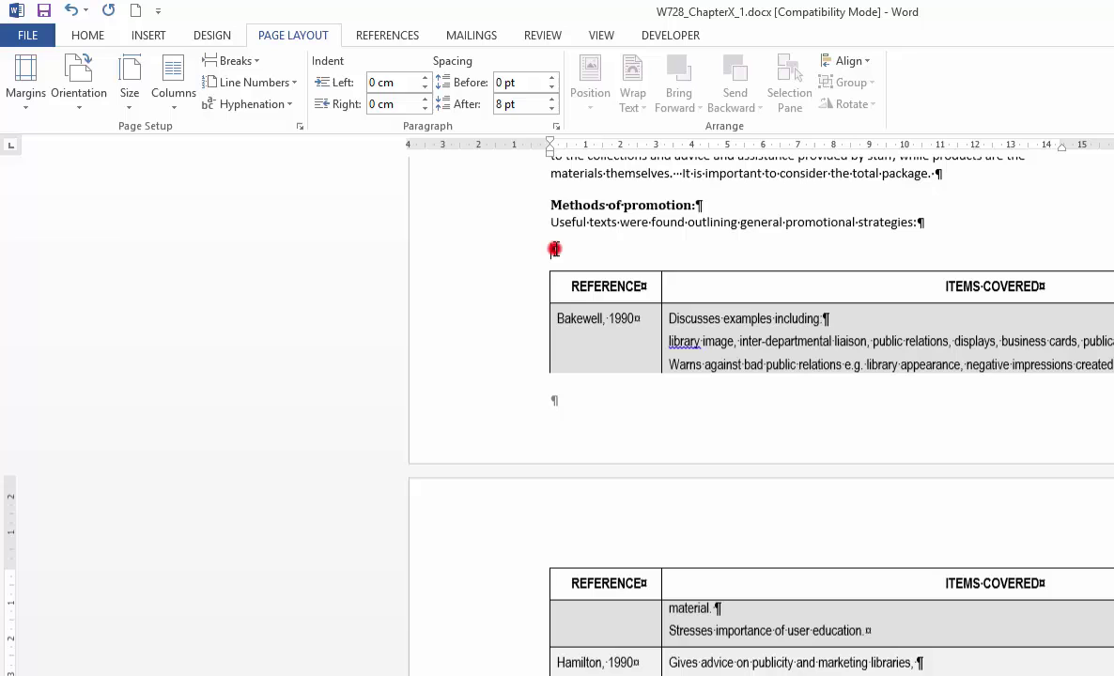
{"action": "left_click", "coordinate": [239, 62]}
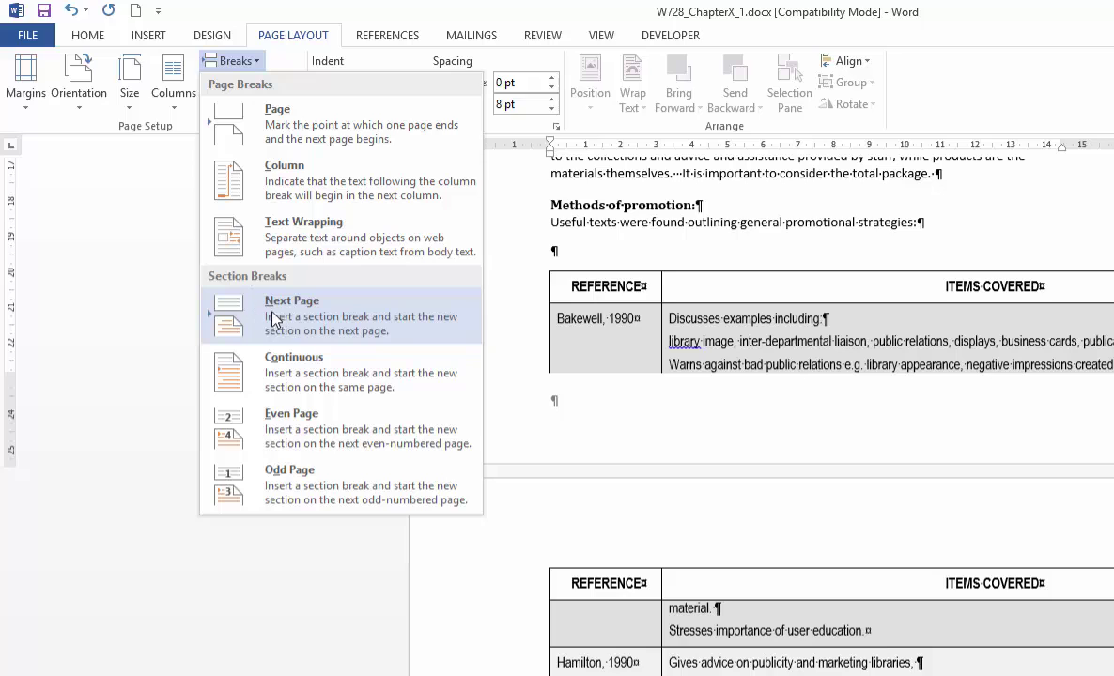
{"action": "left_click", "coordinate": [307, 319]}
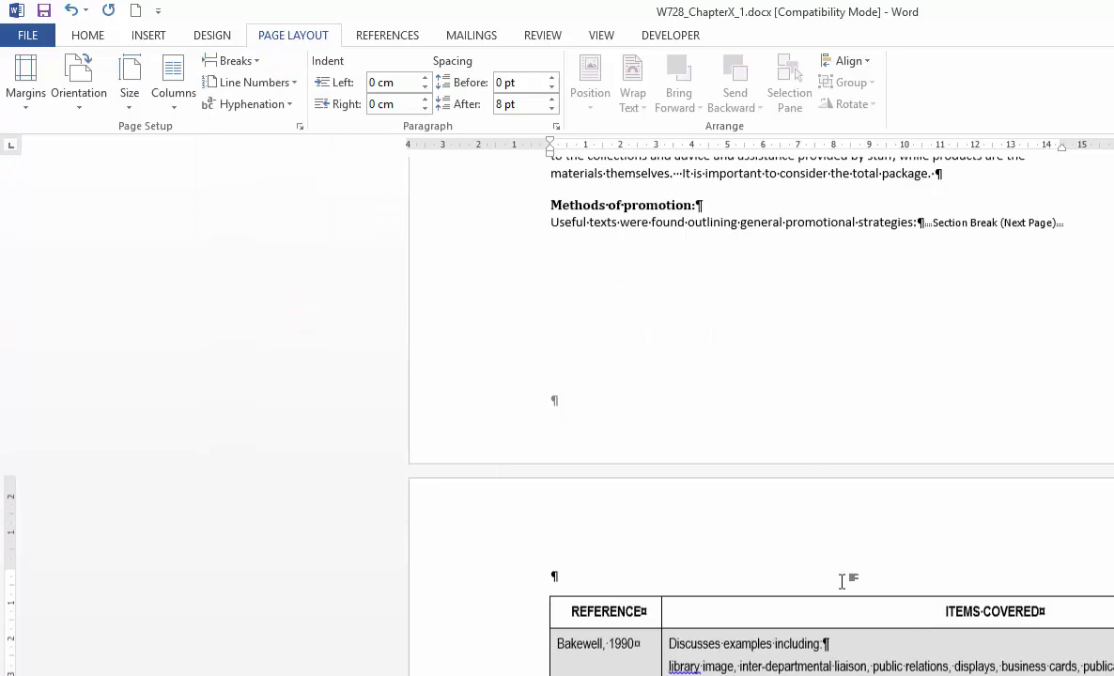
{"action": "left_click", "coordinate": [923, 222]}
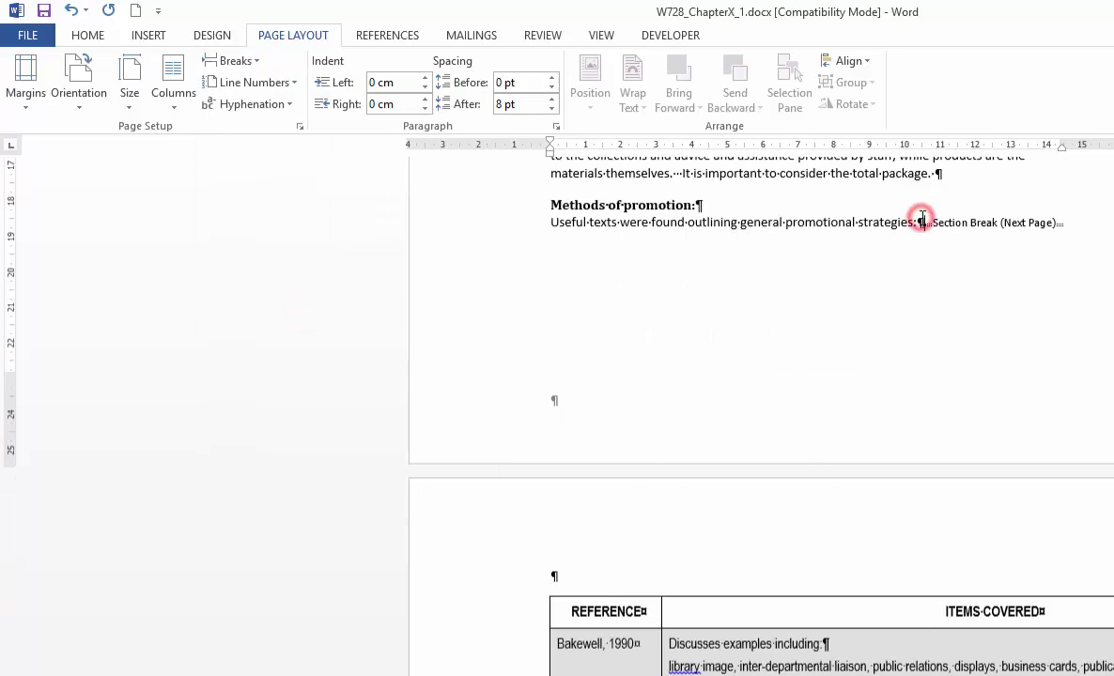
{"action": "key", "text": "Return"}
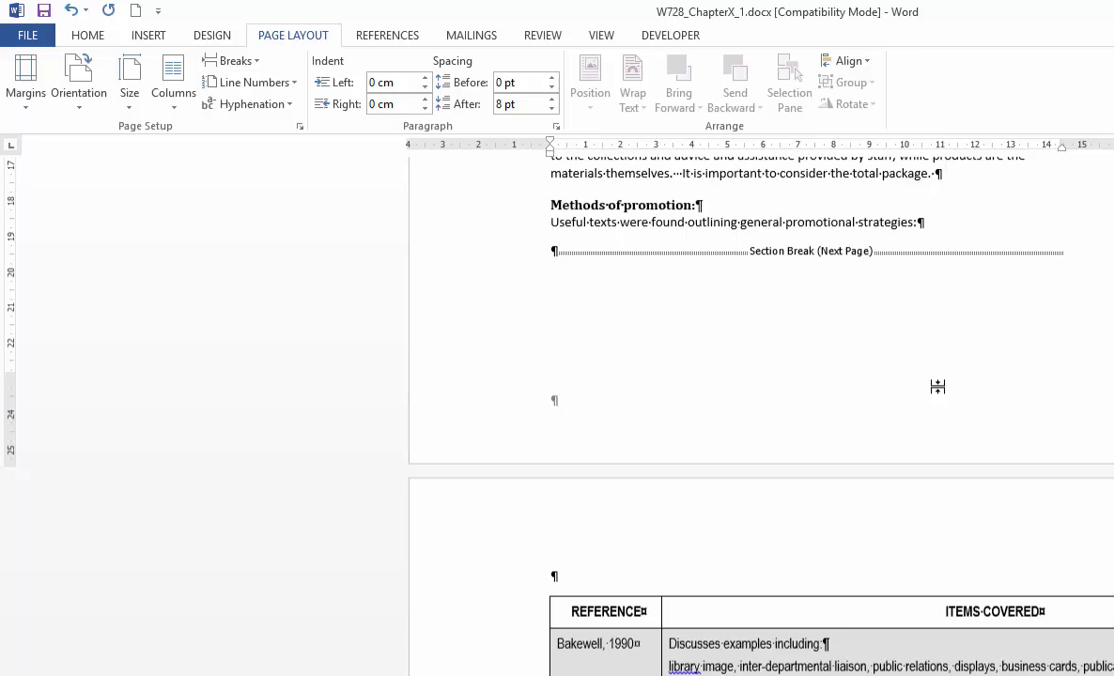
Step: Insert a Next Page section break before the Consistency paragraph after the table
{"action": "scroll", "coordinate": [940, 390], "scroll_direction": "down", "scroll_amount": 5}
{"action": "left_click", "coordinate": [551, 625]}
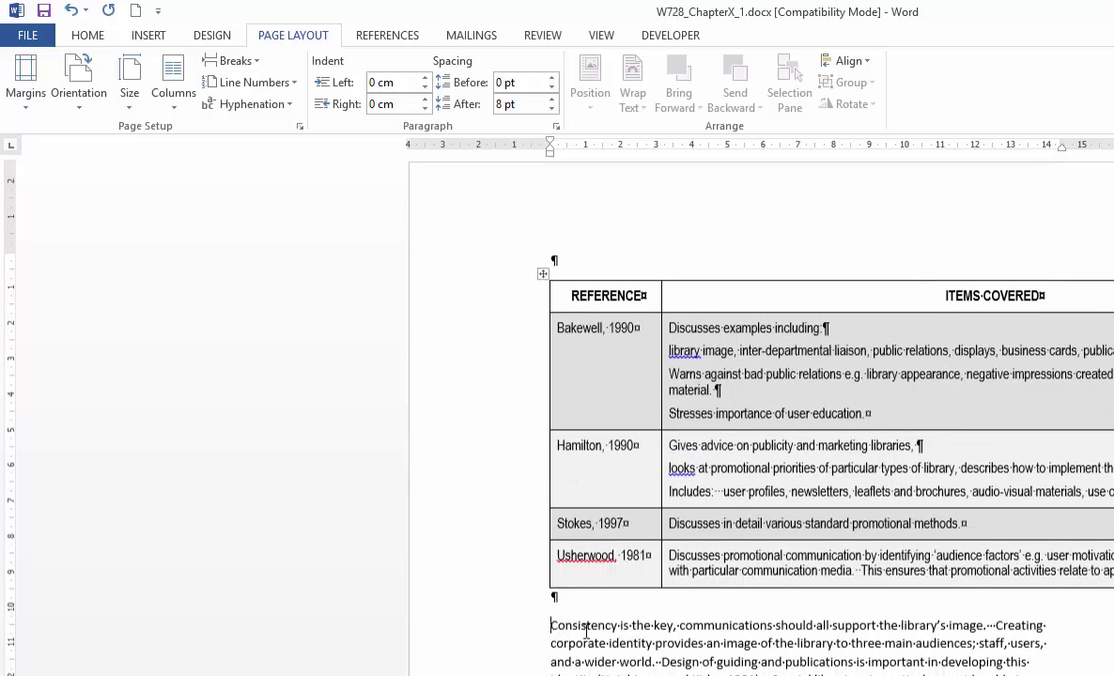
{"action": "left_click", "coordinate": [235, 60]}
{"action": "left_click", "coordinate": [322, 315]}
{"action": "scroll", "coordinate": [657, 328], "scroll_direction": "up", "scroll_amount": 3}
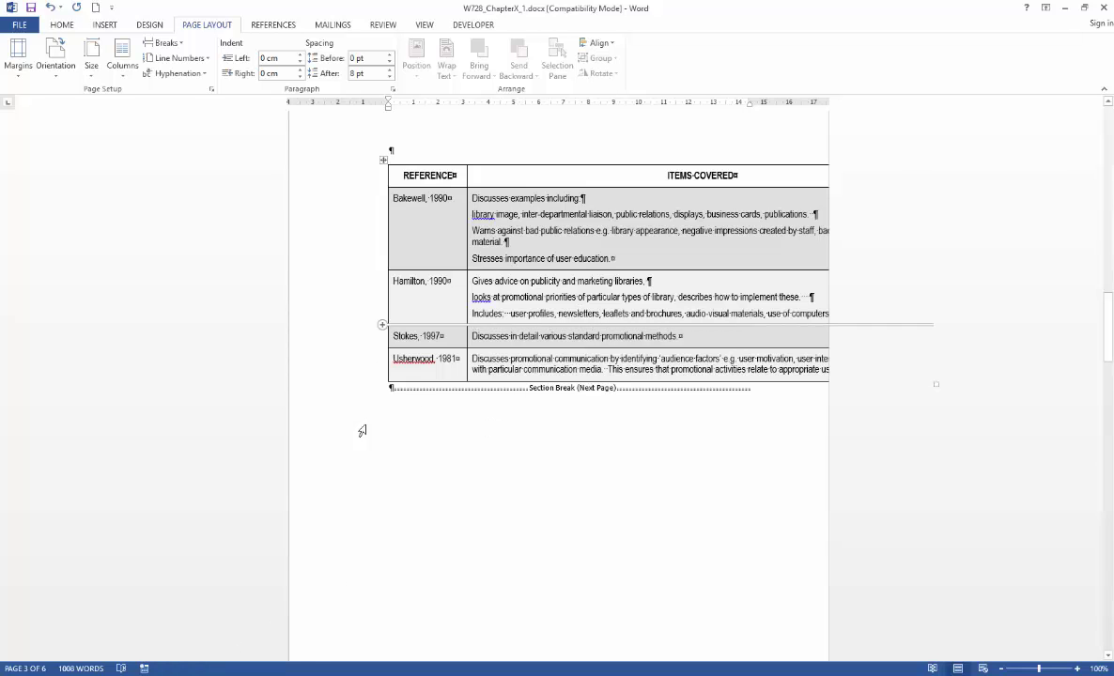
Step: Add the Section indicator to the status bar
{"action": "right_click", "coordinate": [262, 669]}
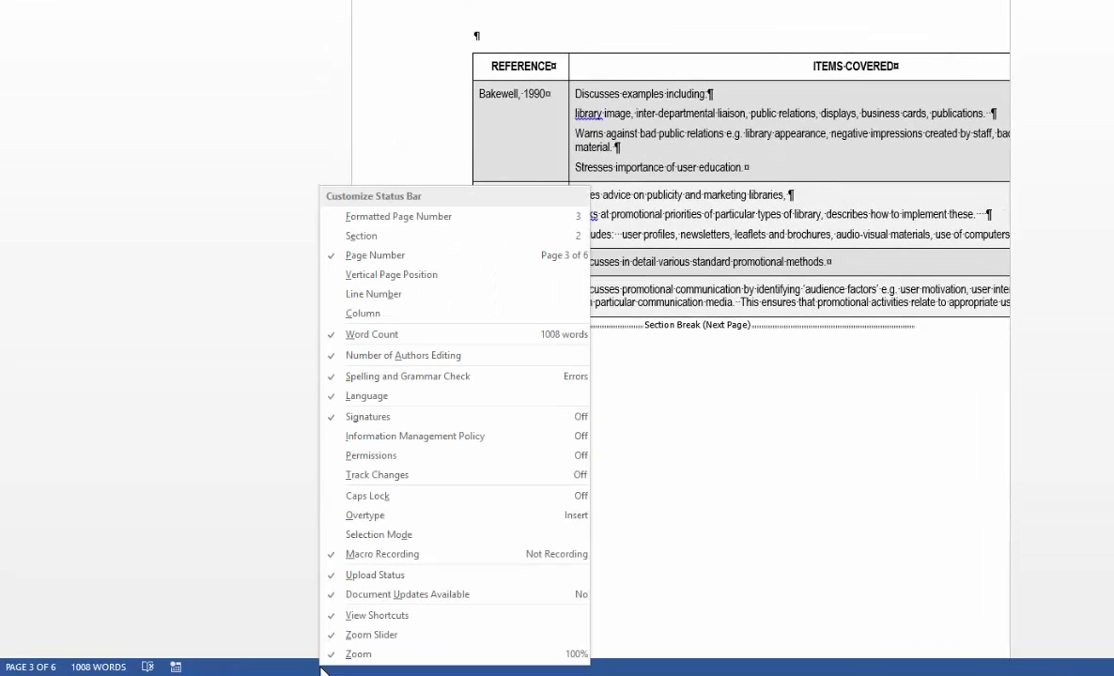
{"action": "left_click", "coordinate": [371, 240]}
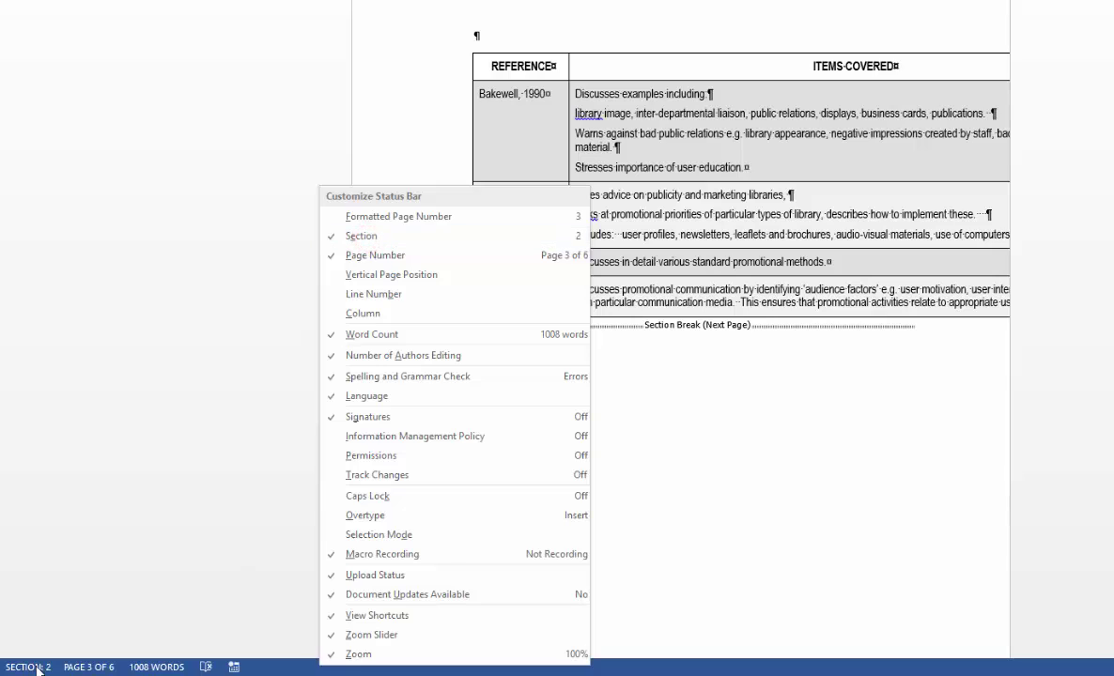
{"action": "left_click", "coordinate": [679, 385]}
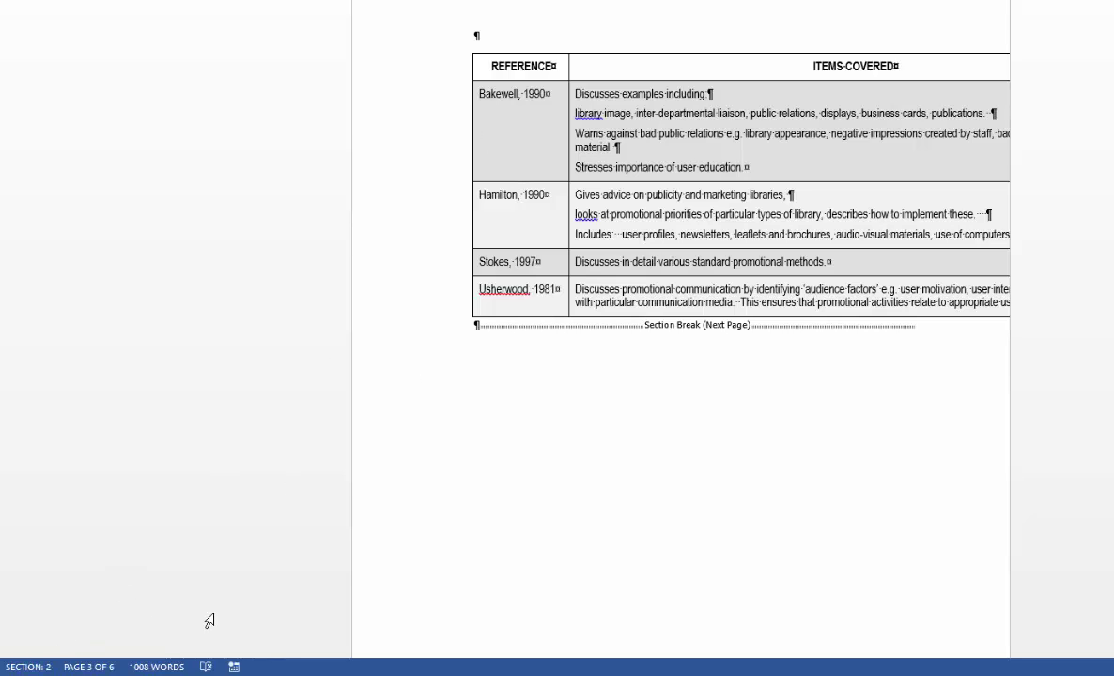
Step: Check the section numbers of the bulleted text and the text after the table
{"action": "scroll", "coordinate": [208, 619], "scroll_direction": "up", "scroll_amount": 7}
{"action": "left_click", "coordinate": [669, 248]}
{"action": "scroll", "coordinate": [665, 280], "scroll_direction": "down", "scroll_amount": 8}
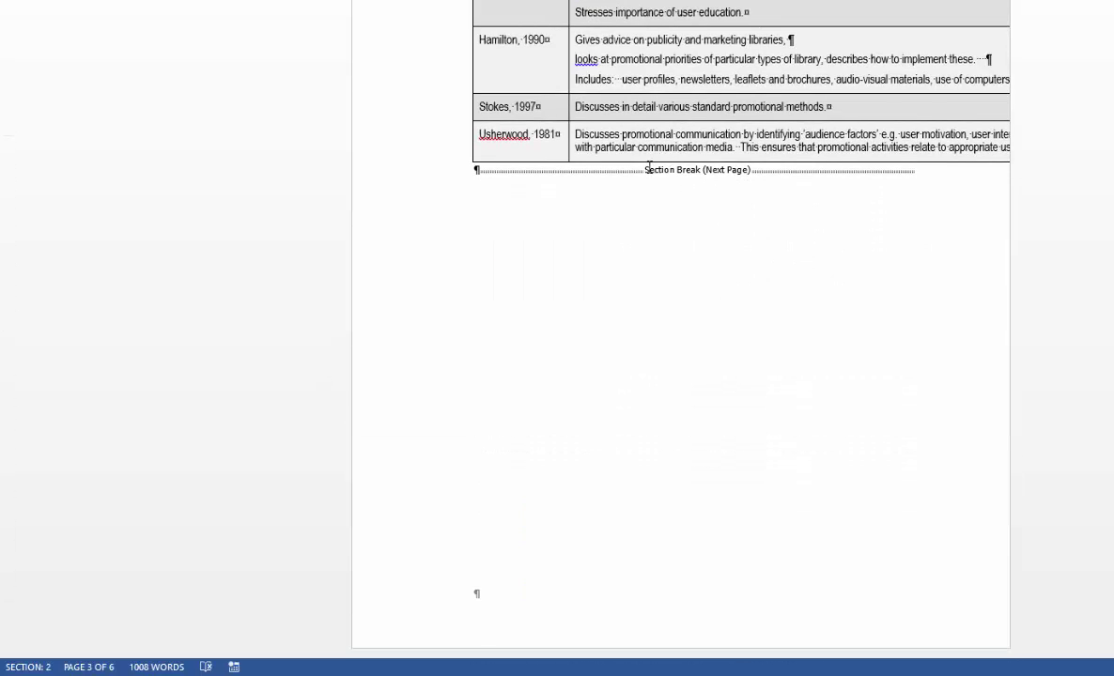
{"action": "scroll", "coordinate": [652, 226], "scroll_direction": "down", "scroll_amount": 4}
{"action": "left_click", "coordinate": [612, 414]}
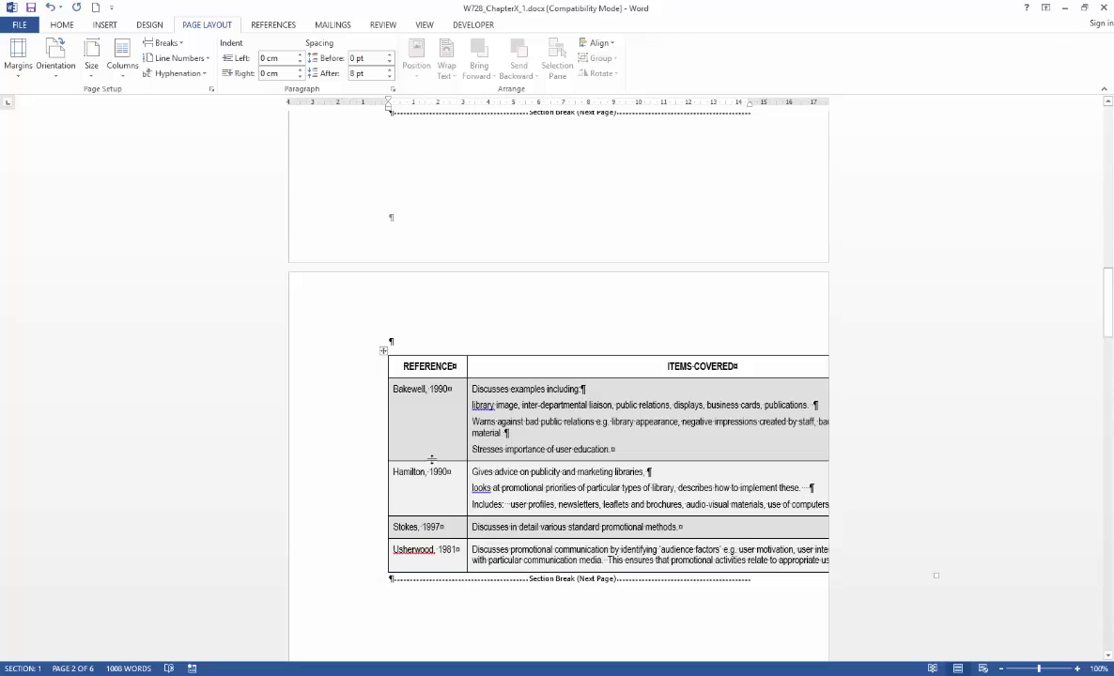
Step: Set the REFERENCE table's section to Landscape orientation, leaving surrounding pages portrait
{"action": "left_click", "coordinate": [437, 447]}
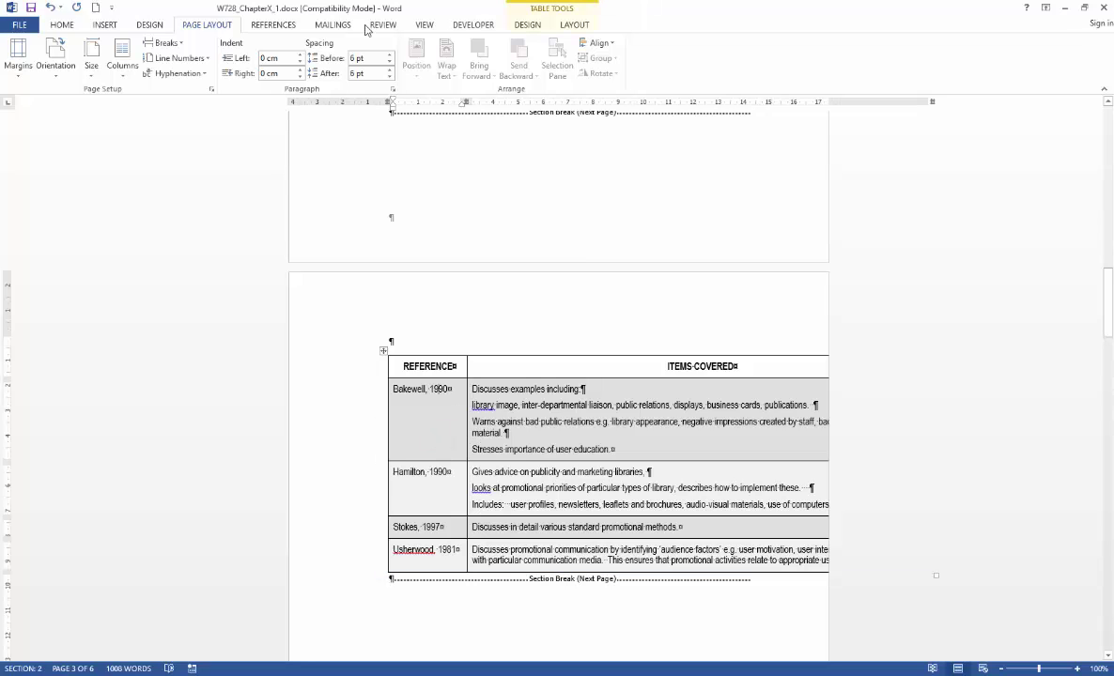
{"action": "left_click", "coordinate": [57, 58]}
{"action": "left_click", "coordinate": [79, 127]}
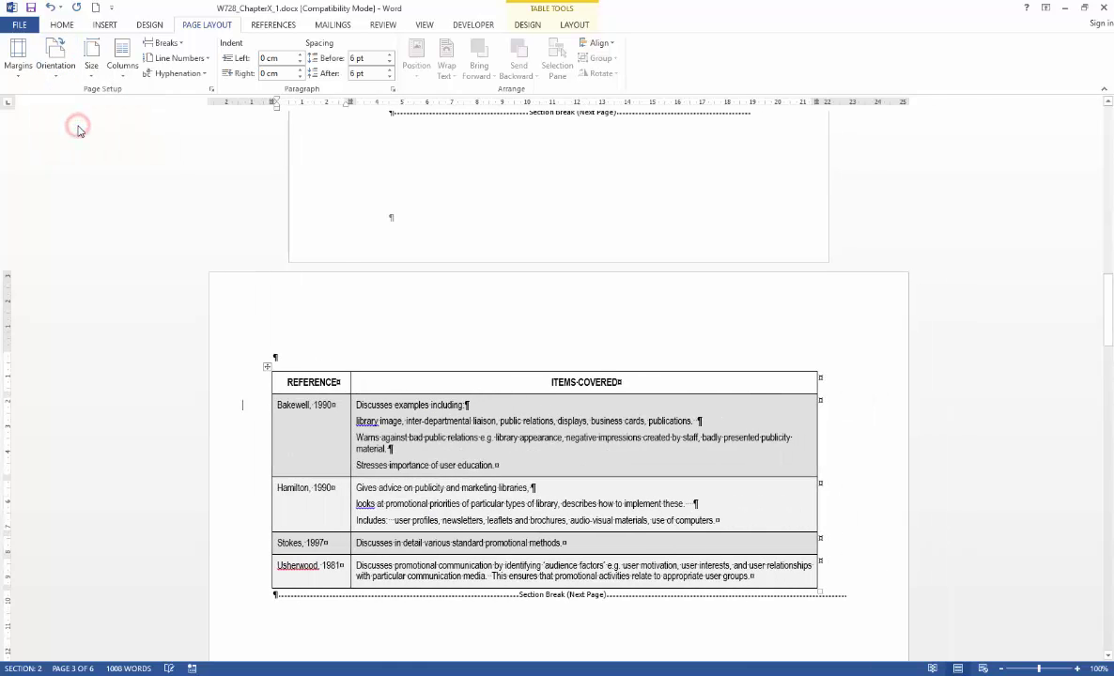
{"action": "scroll", "coordinate": [659, 351], "scroll_direction": "up", "scroll_amount": 4}
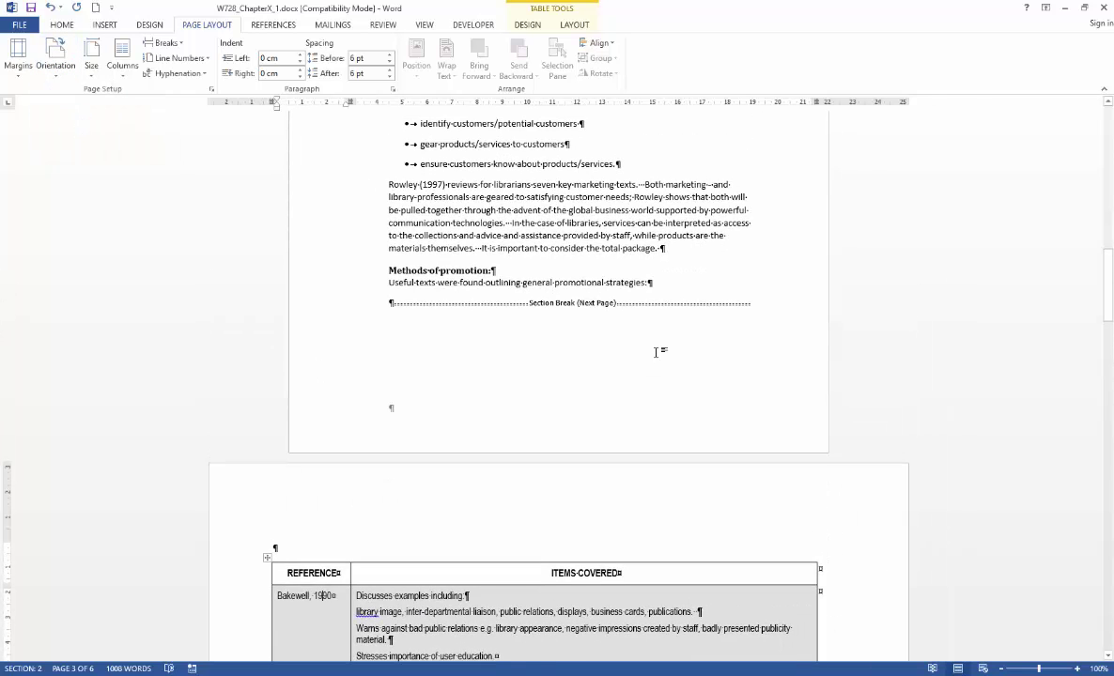
{"action": "scroll", "coordinate": [656, 352], "scroll_direction": "up", "scroll_amount": 4}
{"action": "scroll", "coordinate": [656, 353], "scroll_direction": "down", "scroll_amount": 19}
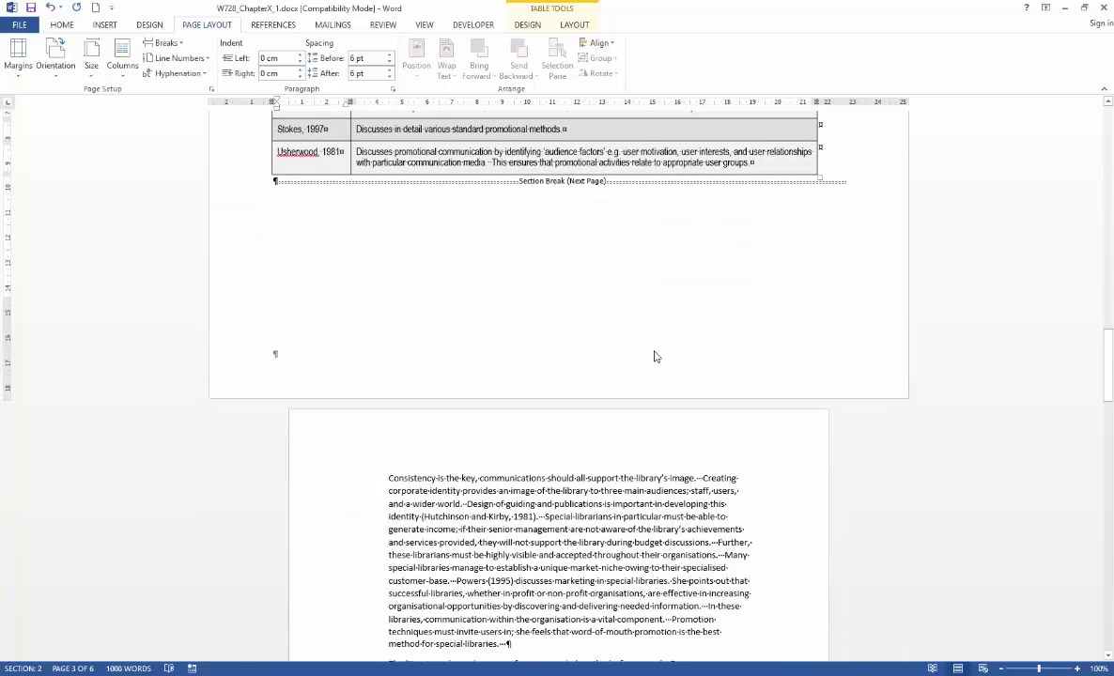